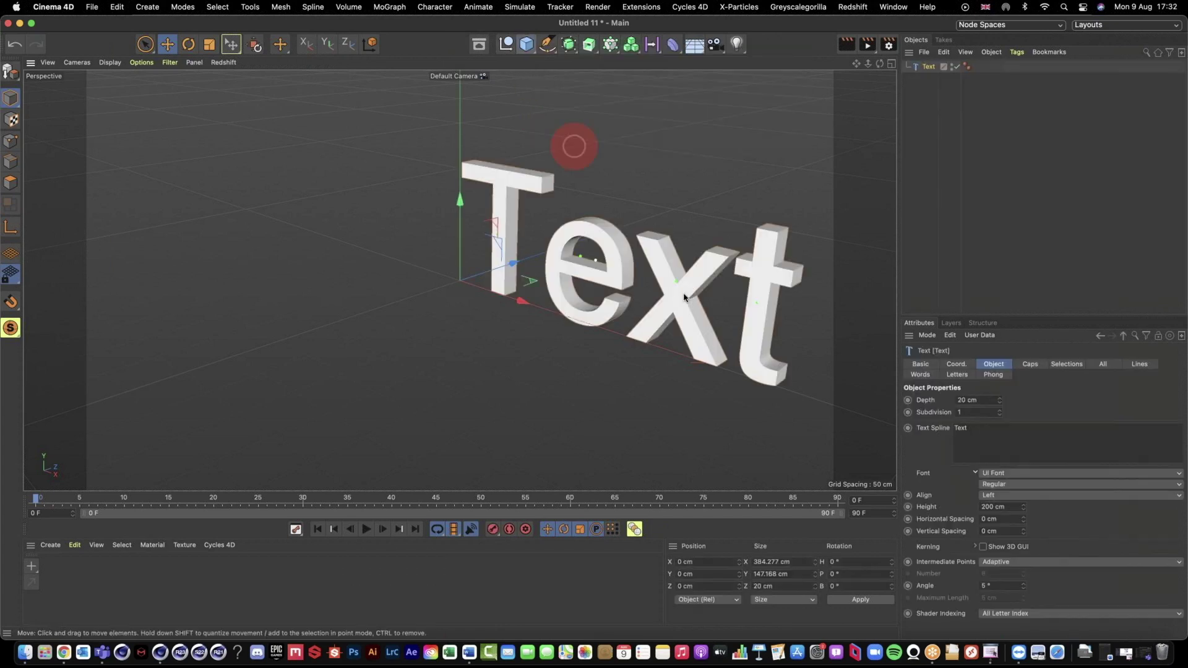
# Step: Change the text to TEXT and set its extrusion depth to 45 cm
pyautogui.keyDown('alt'); pyautogui.moveTo(684, 297); pyautogui.dragTo(915, 435); pyautogui.keyUp('alt')
pyautogui.doubleClick(894, 431)
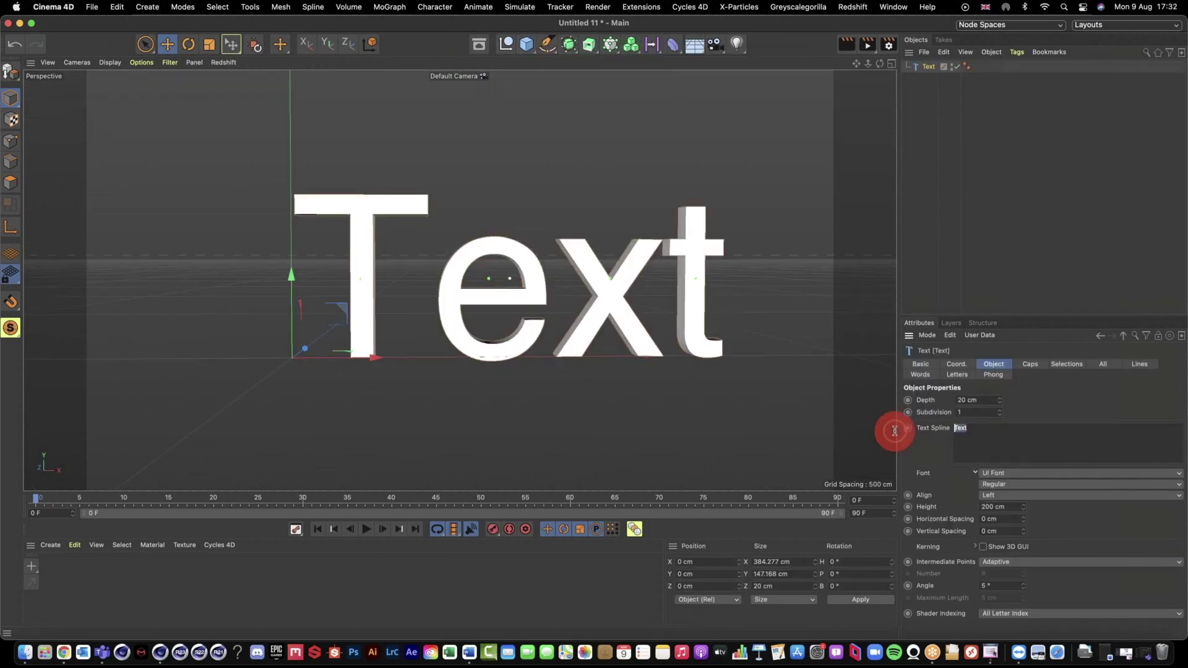
pyautogui.write('TEXT')
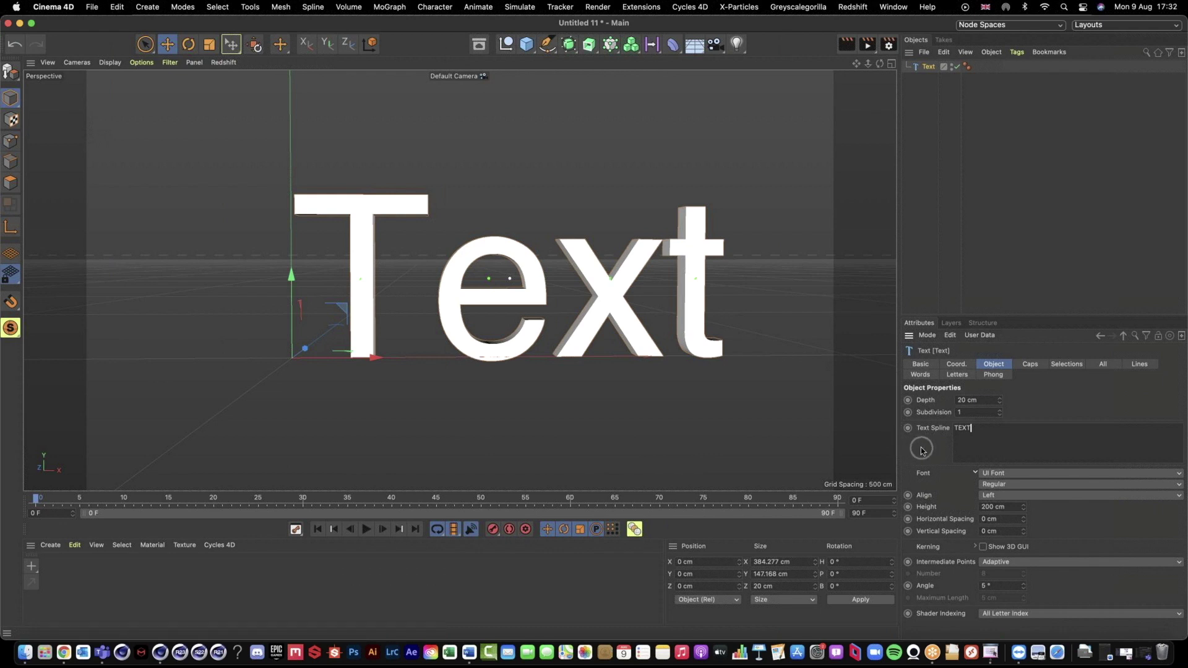
pyautogui.click(921, 451)
pyautogui.scroll(-3, 644, 344)
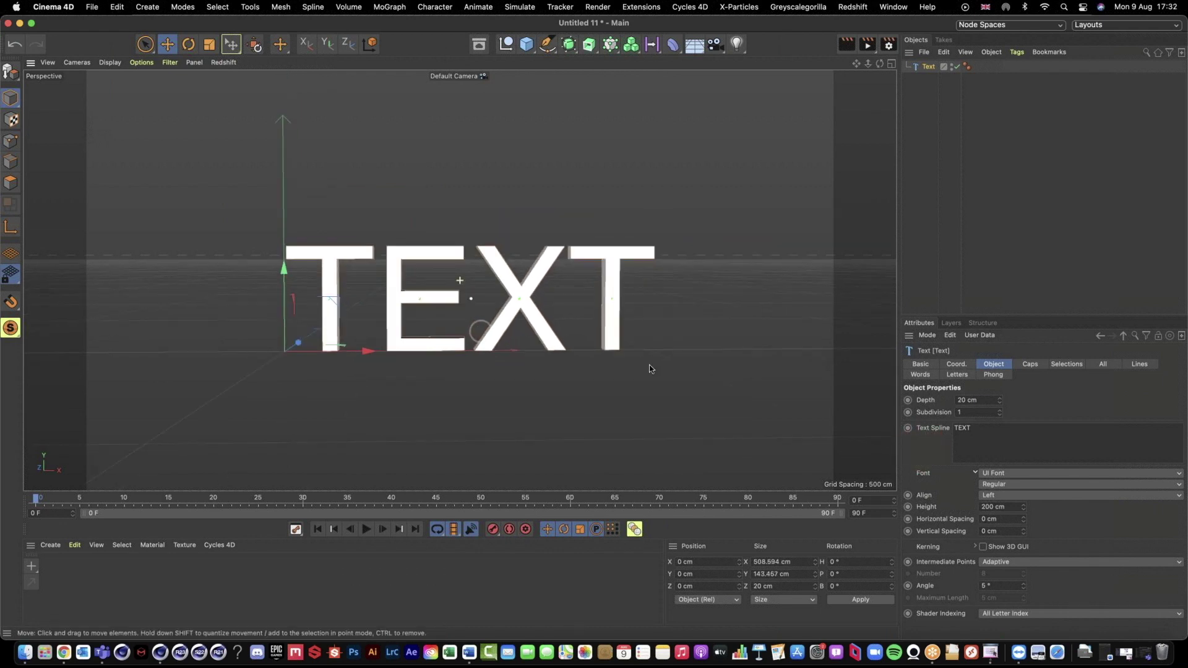
pyautogui.doubleClick(963, 400)
pyautogui.write('45')
pyautogui.click(924, 396)
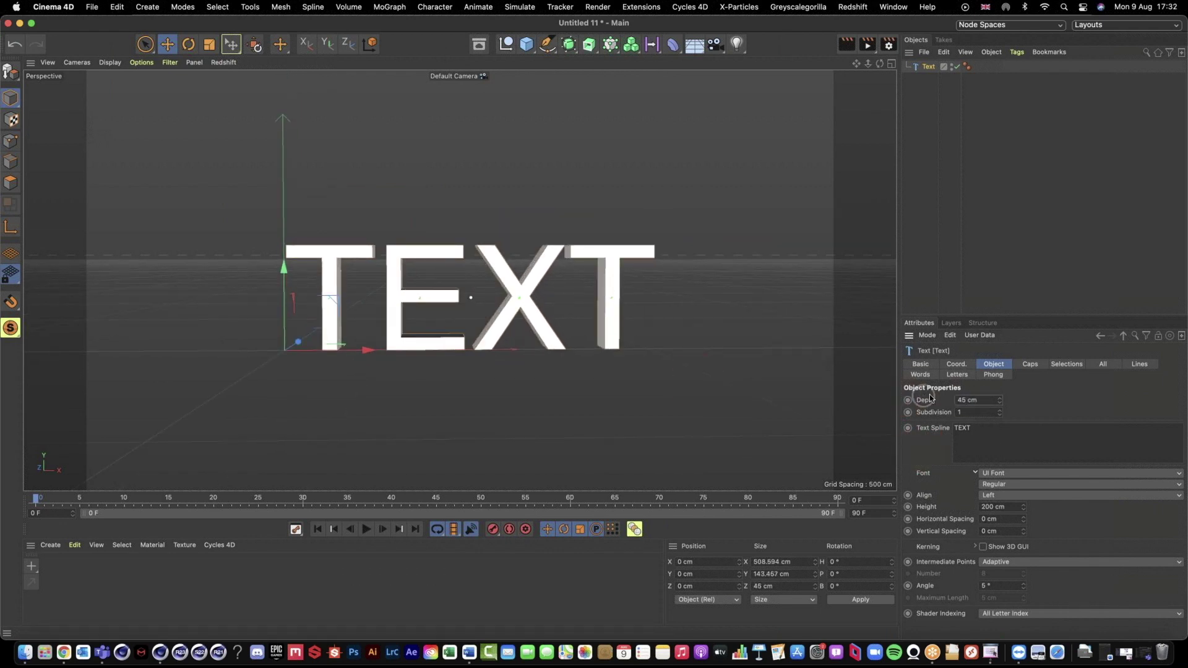
# Step: Set the font to Filicudi and the text alignment to Middle
pyautogui.click(1008, 473)
pyautogui.scroll(10, 1022, 449)
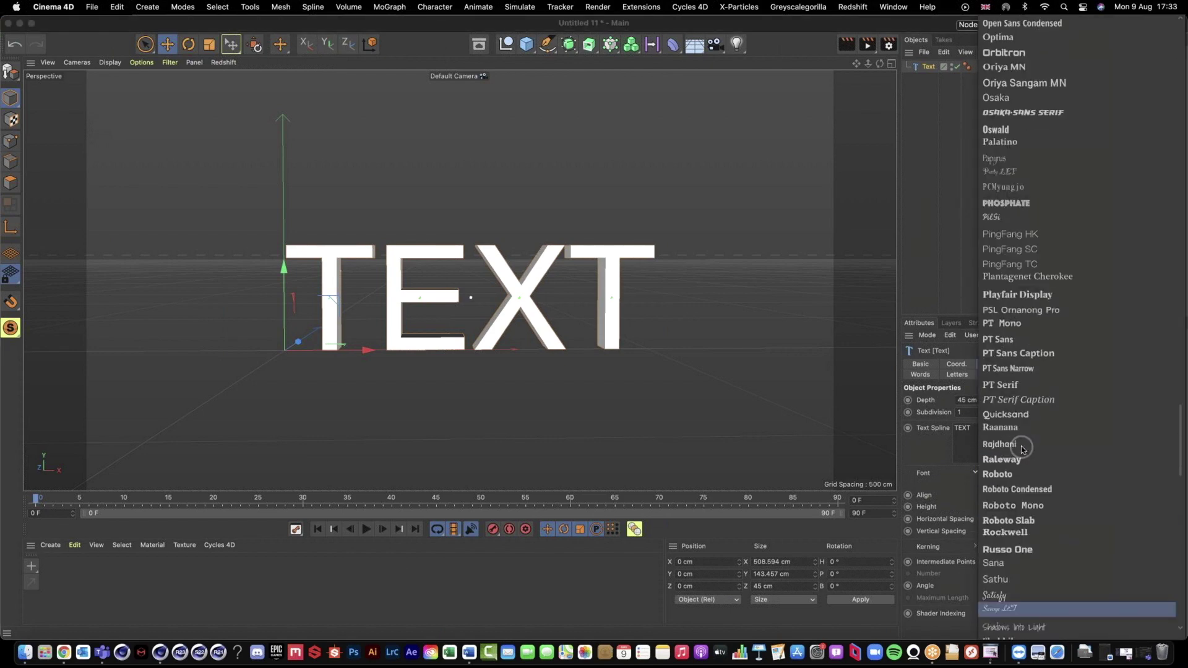
pyautogui.scroll(15, 1023, 449)
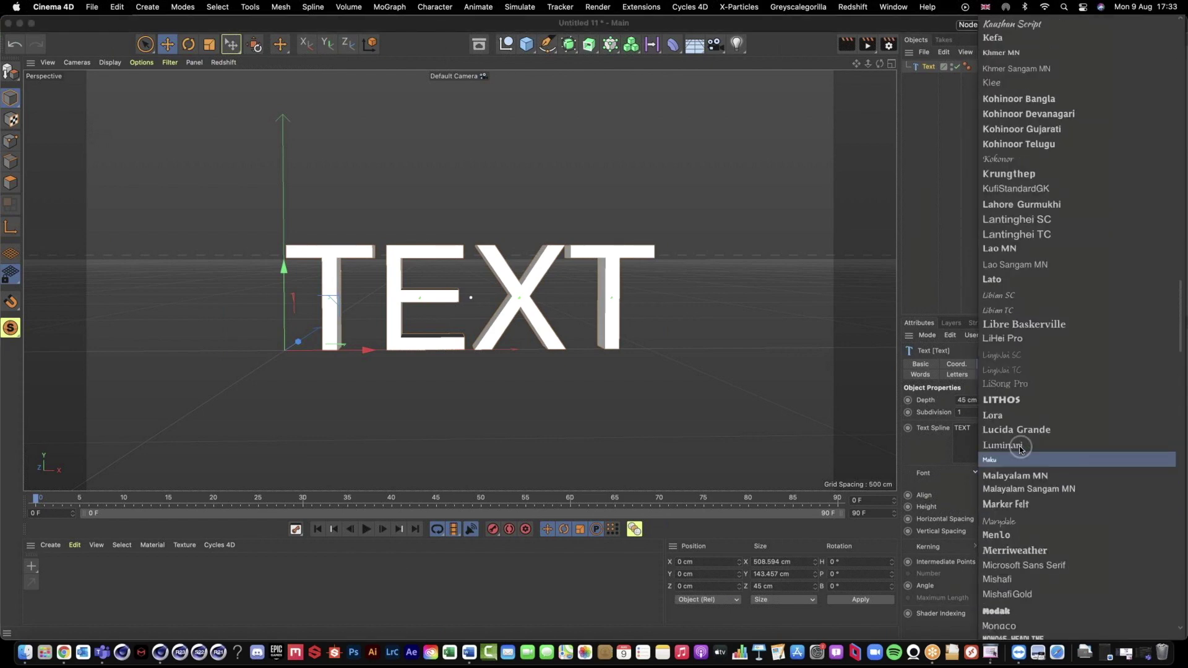
pyautogui.scroll(15, 1022, 449)
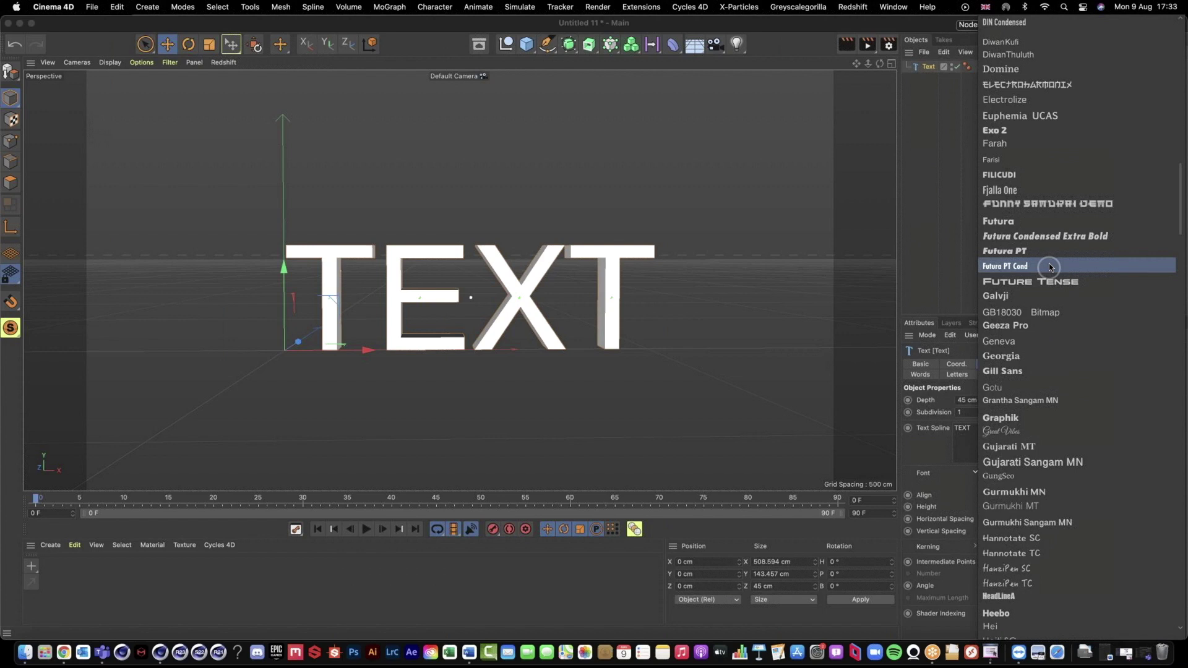
pyautogui.click(1005, 175)
pyautogui.click(1002, 495)
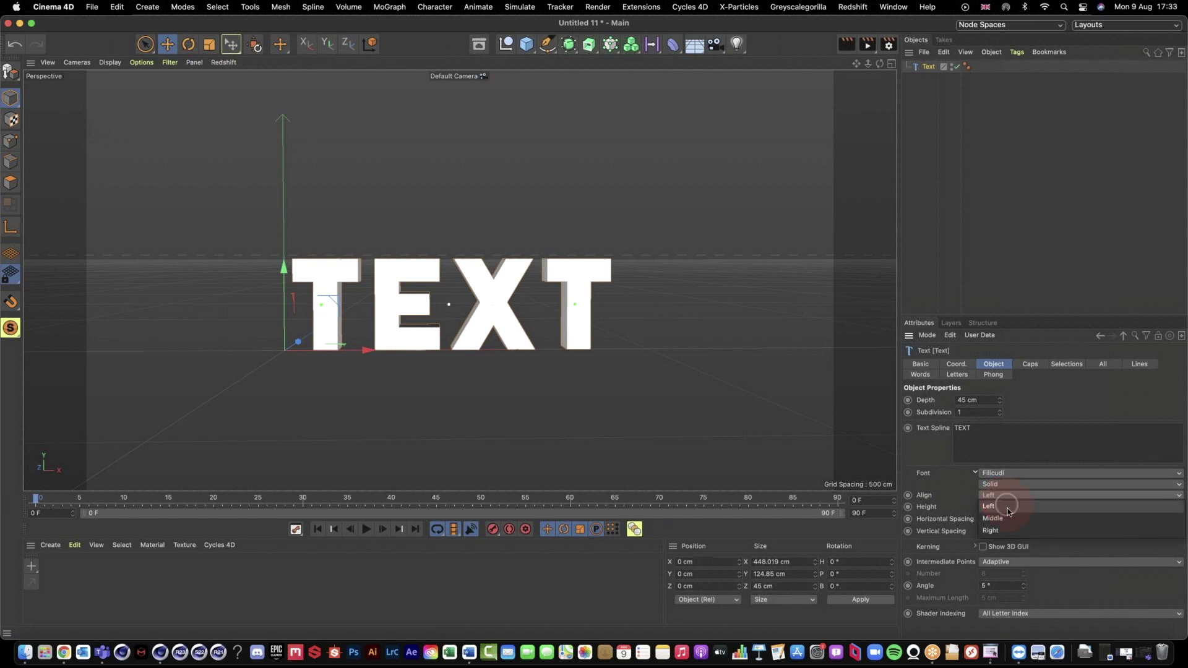
pyautogui.click(994, 519)
pyautogui.keyDown('alt'); pyautogui.moveTo(390, 280); pyautogui.dragTo(491, 275, button='middle'); pyautogui.keyUp('alt')
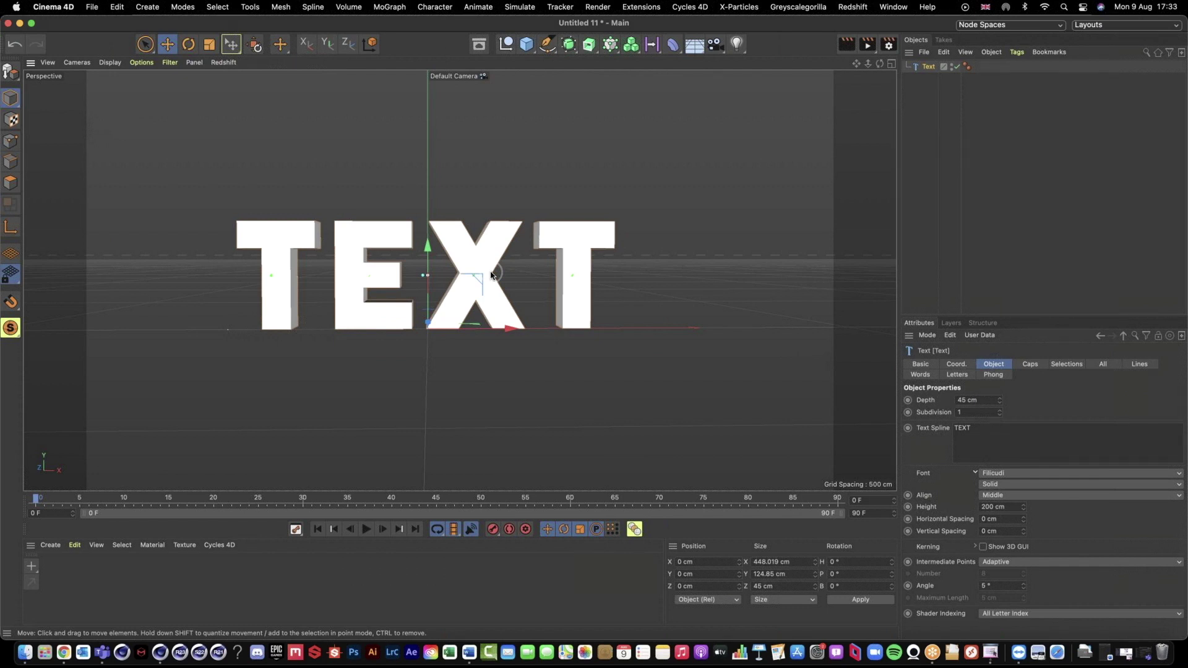
pyautogui.moveTo(685, 52); pyautogui.dragTo(731, 151)
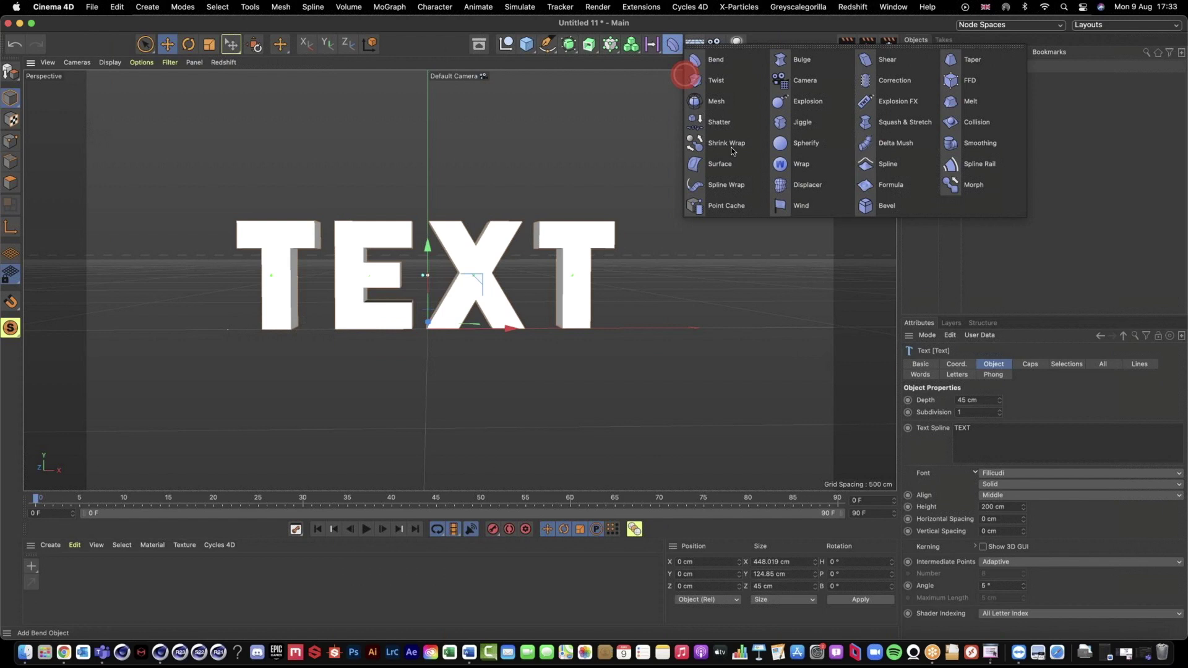
pyautogui.click(817, 186)
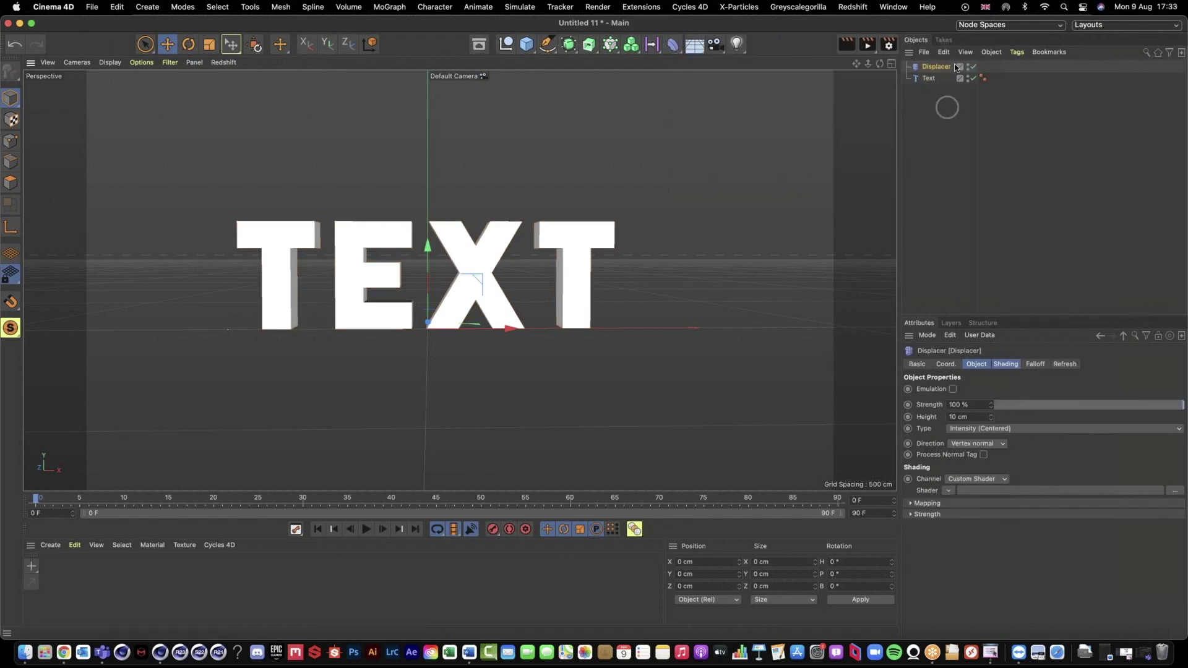
pyautogui.click(1001, 369)
pyautogui.click(948, 491)
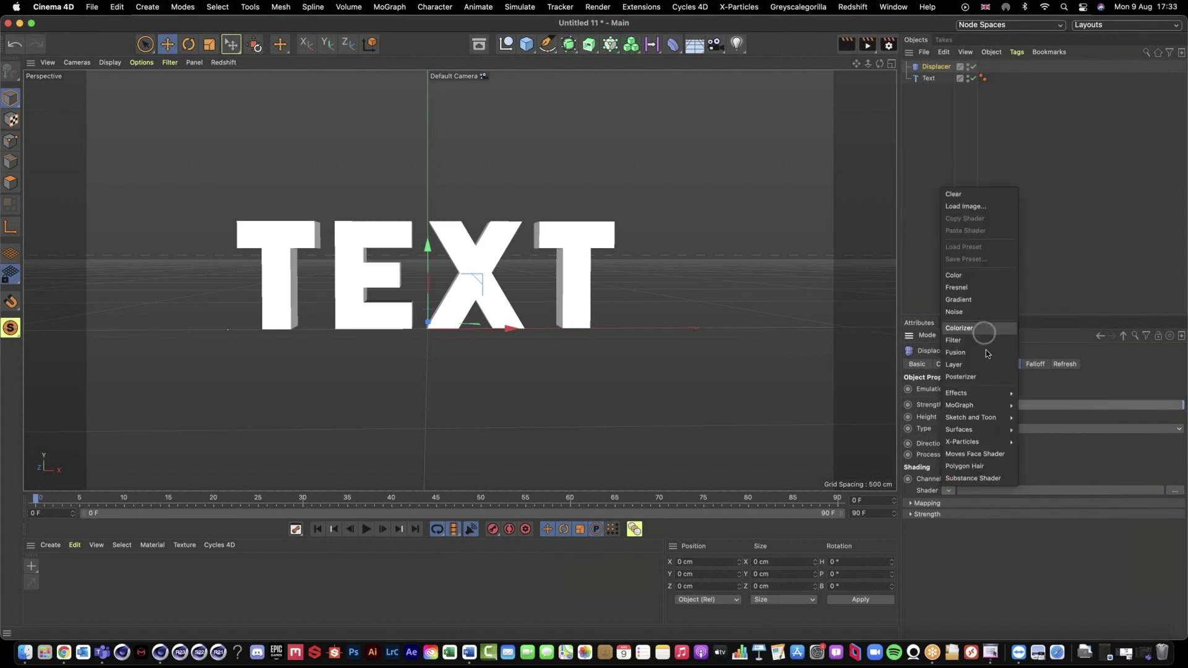
pyautogui.click(942, 72)
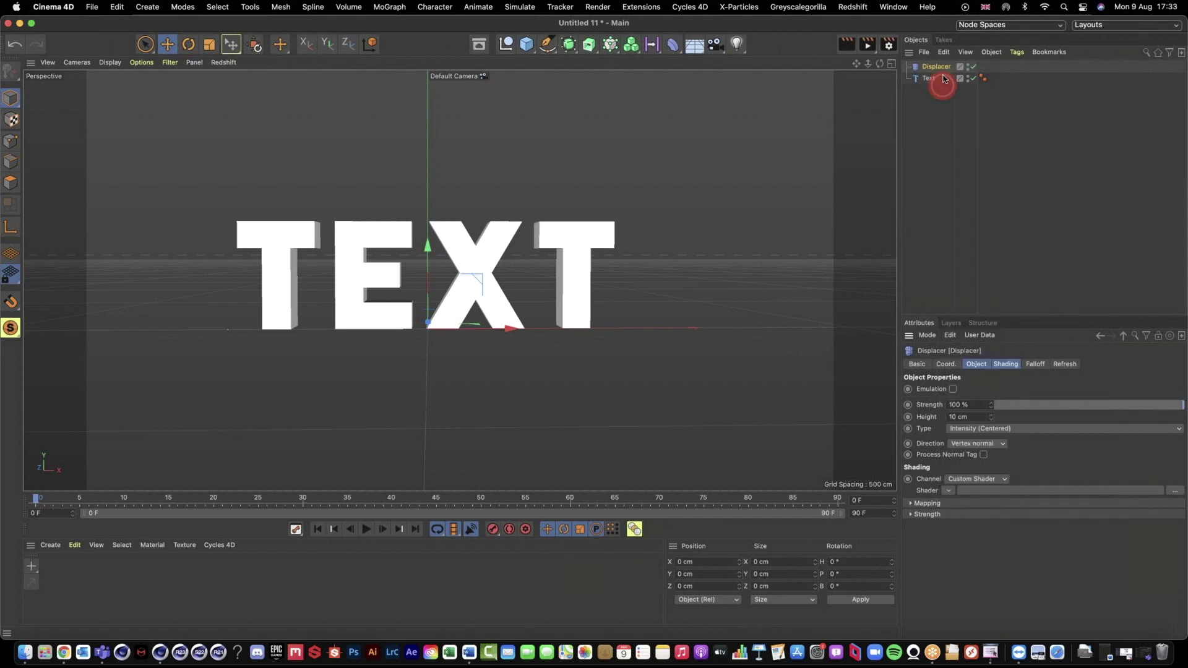
pyautogui.moveTo(942, 72); pyautogui.dragTo(934, 103)
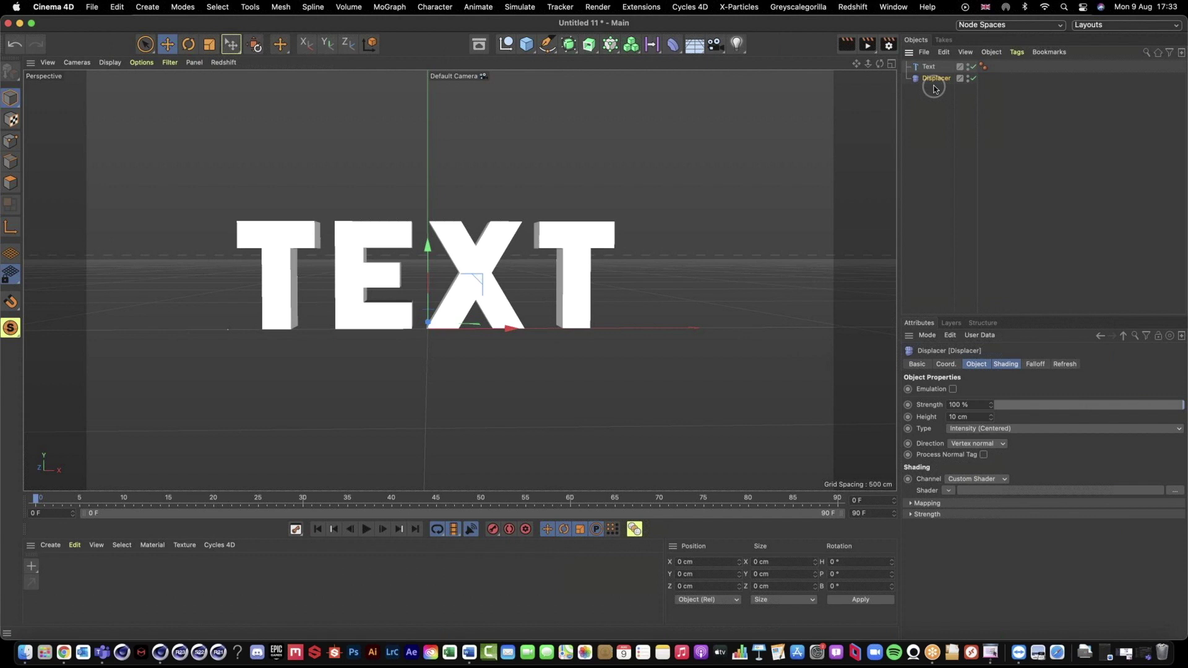
pyautogui.press('Delete')
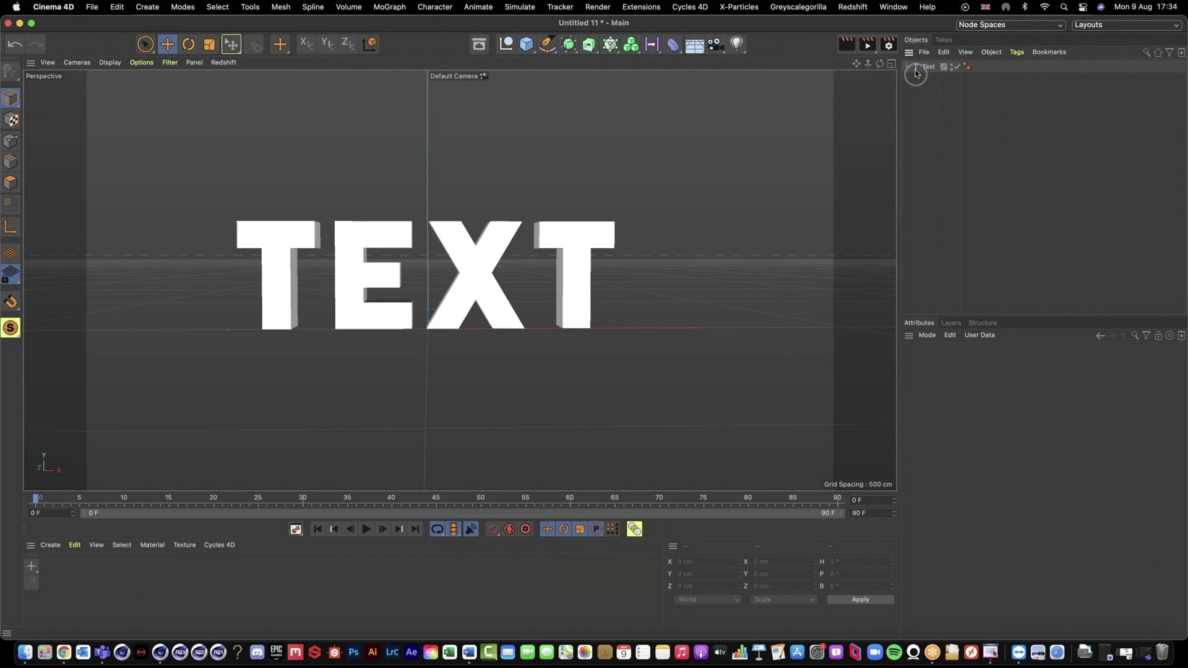
# Step: Nest the Text object in a new Volume Builder, then nest that inside a new Volume Mesher
pyautogui.click(926, 67)
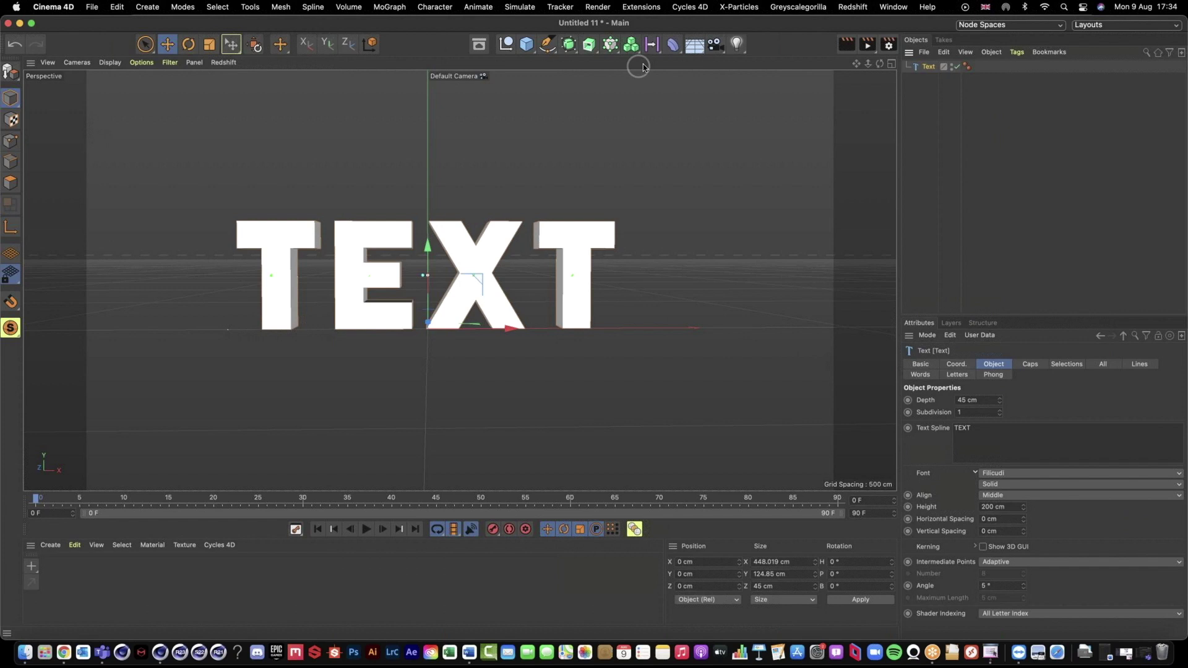
pyautogui.click(631, 44)
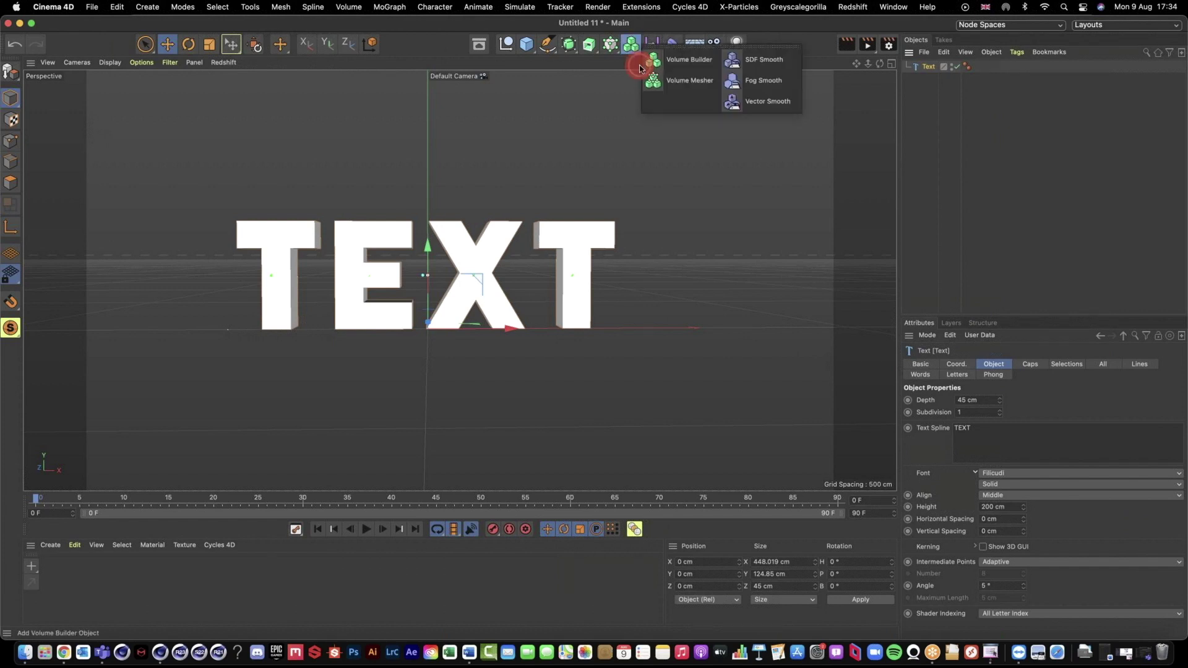
pyautogui.click(680, 59)
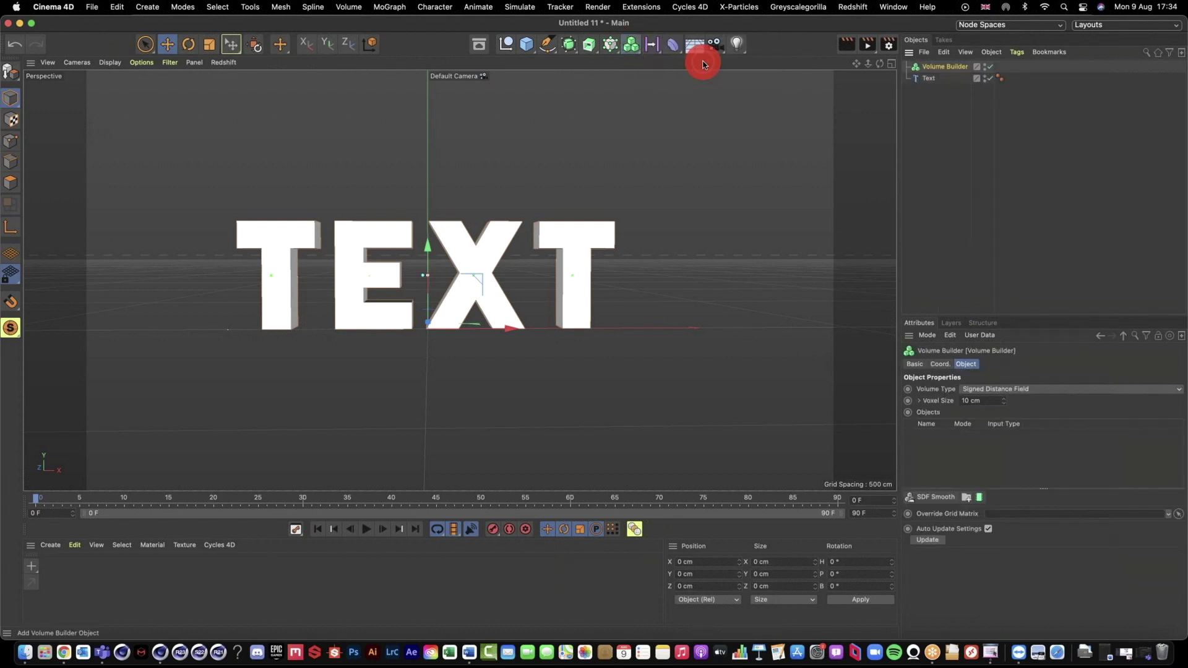
pyautogui.moveTo(925, 78); pyautogui.dragTo(934, 69)
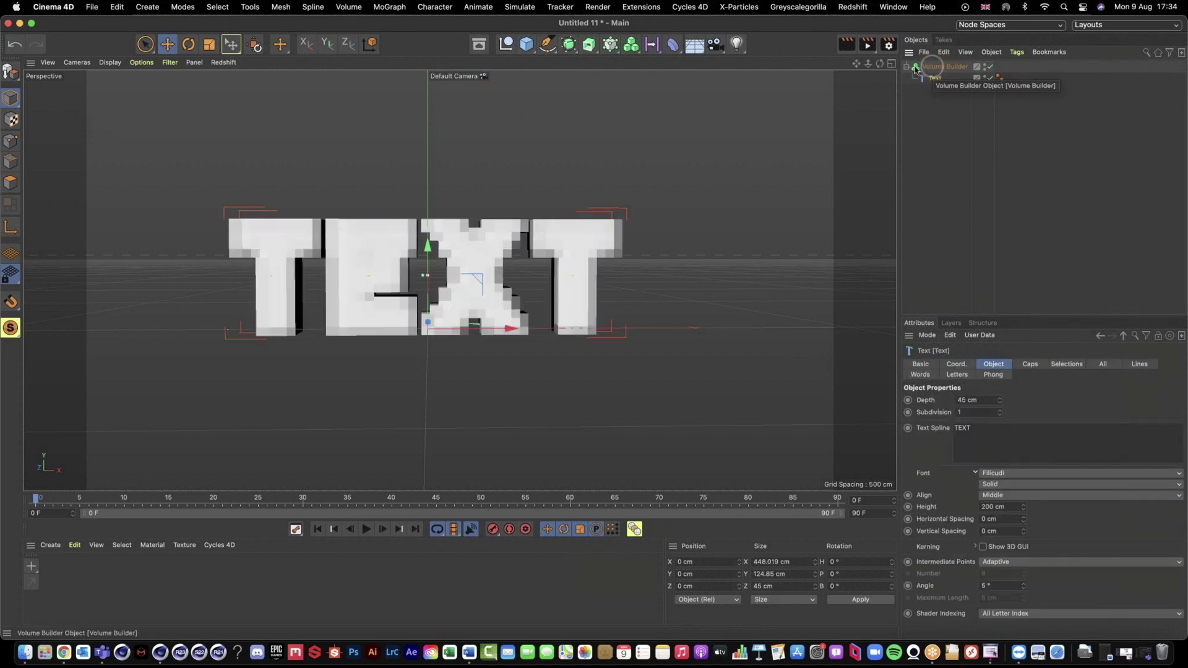
pyautogui.moveTo(631, 44); pyautogui.dragTo(690, 80)
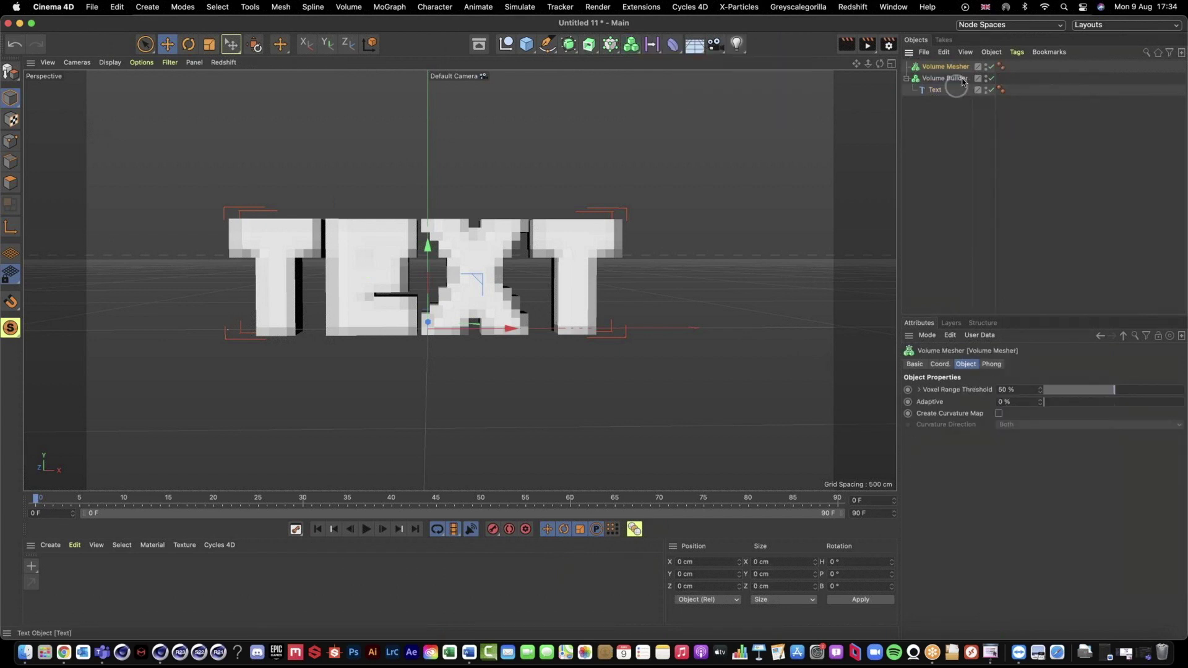
pyautogui.moveTo(933, 79); pyautogui.dragTo(936, 71)
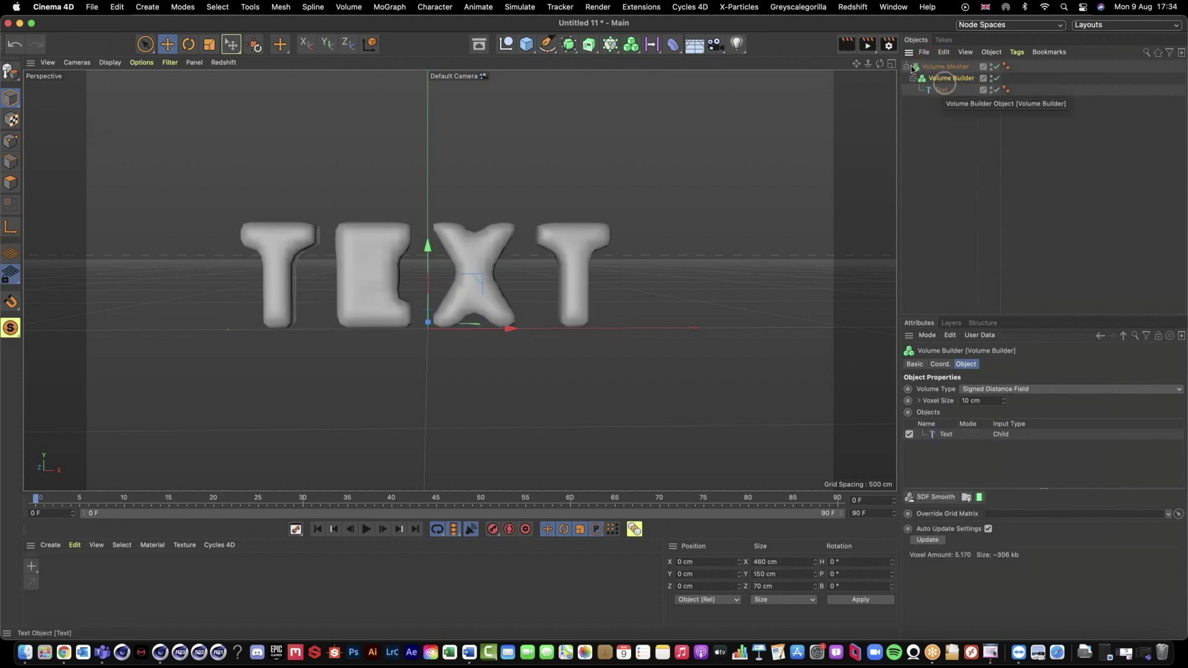
# Step: Set the Volume Builder's voxel size to 1 cm, inspect the sharper mesh, and browse SDF filter types
pyautogui.click(959, 82)
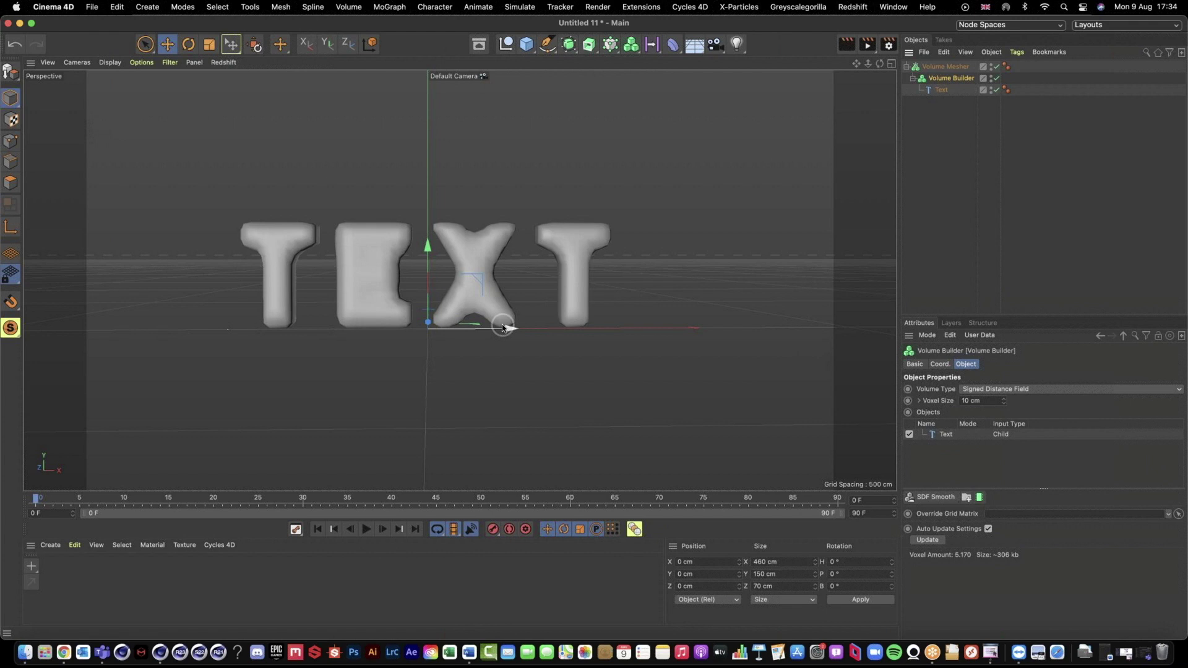
pyautogui.click(987, 401)
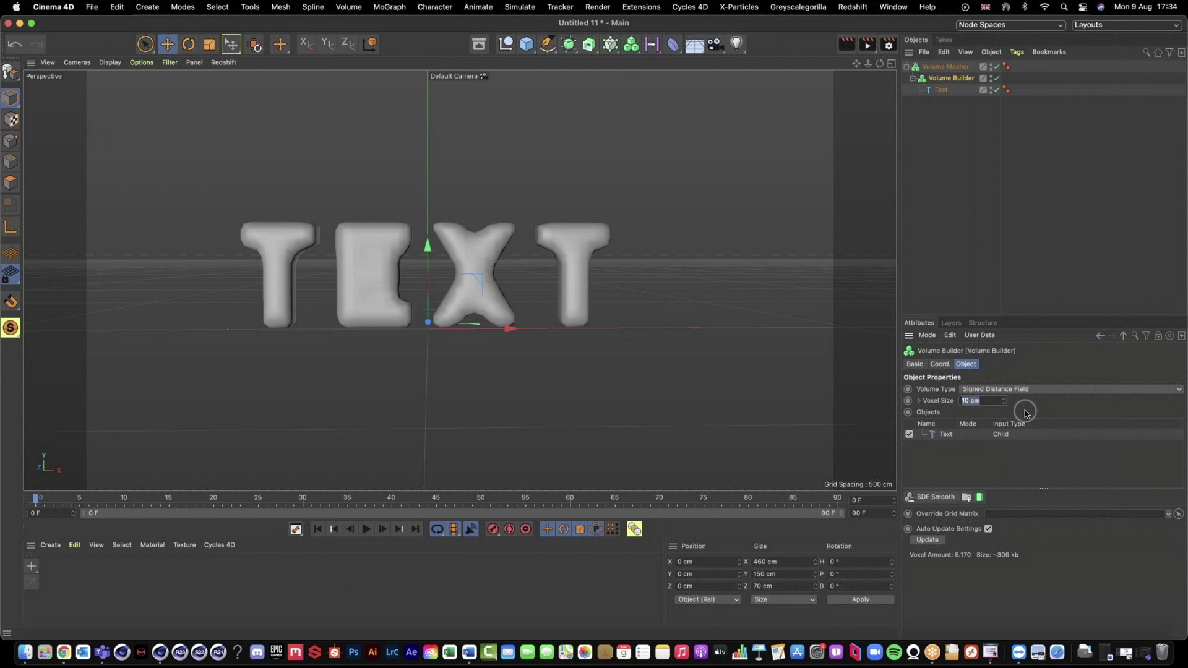
pyautogui.write('1')
pyautogui.press('Return')
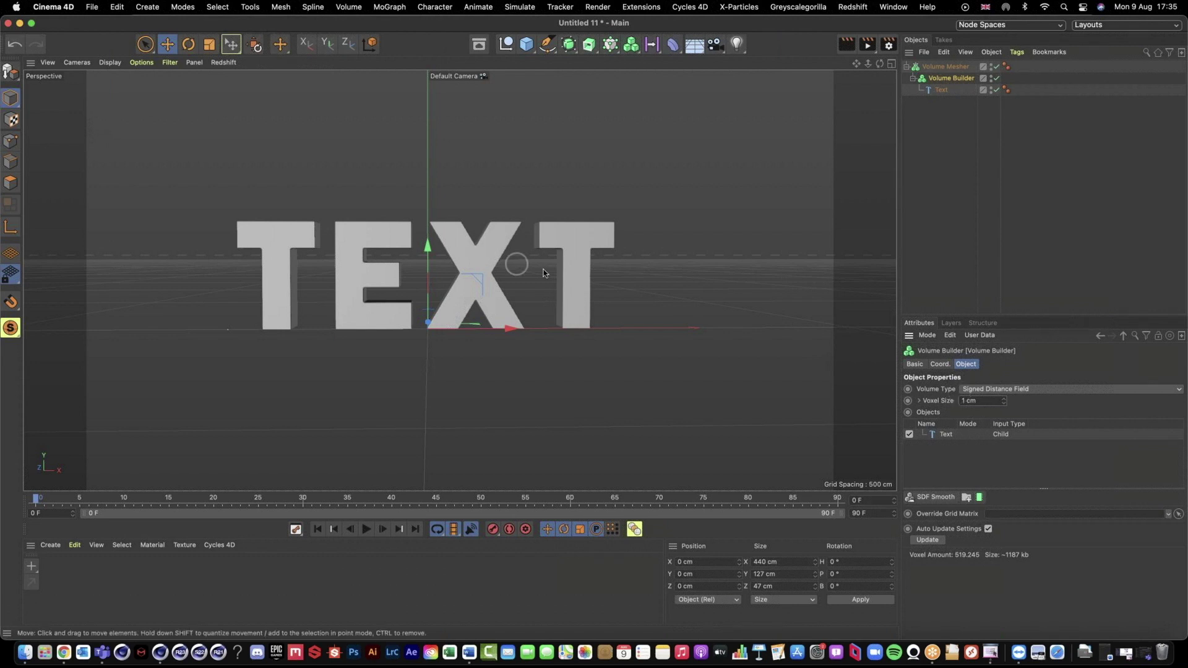
pyautogui.keyDown('alt'); pyautogui.moveTo(509, 260); pyautogui.dragTo(430, 244); pyautogui.keyUp('alt')
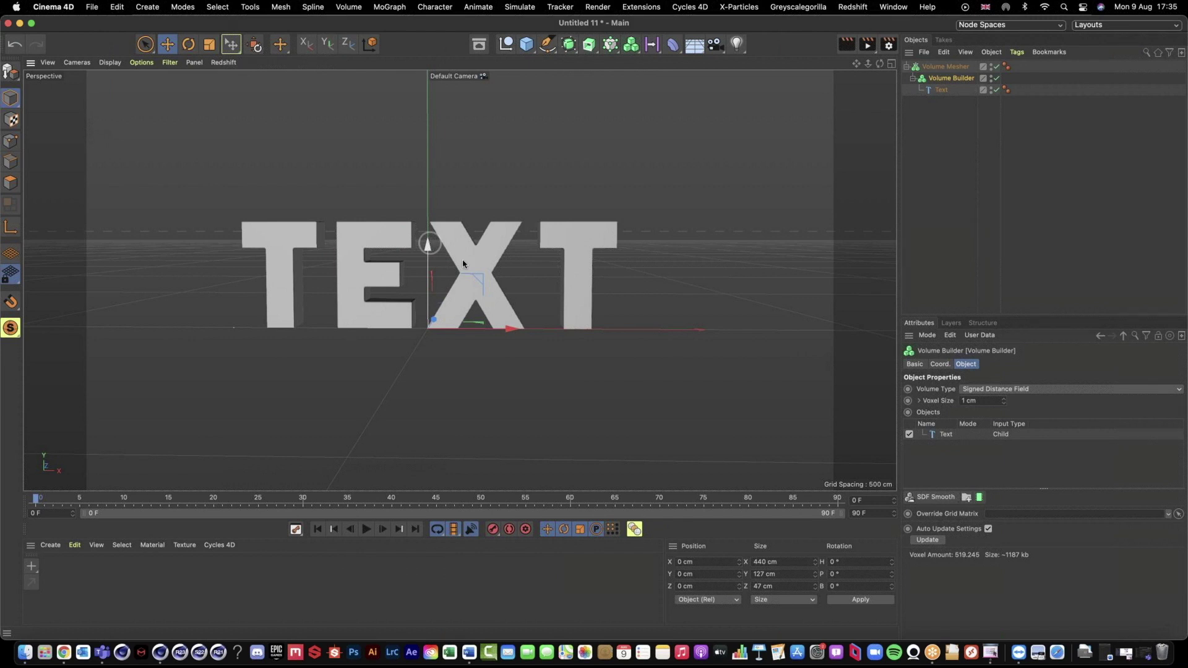
pyautogui.keyDown('alt'); pyautogui.moveTo(518, 288); pyautogui.dragTo(473, 266); pyautogui.keyUp('alt')
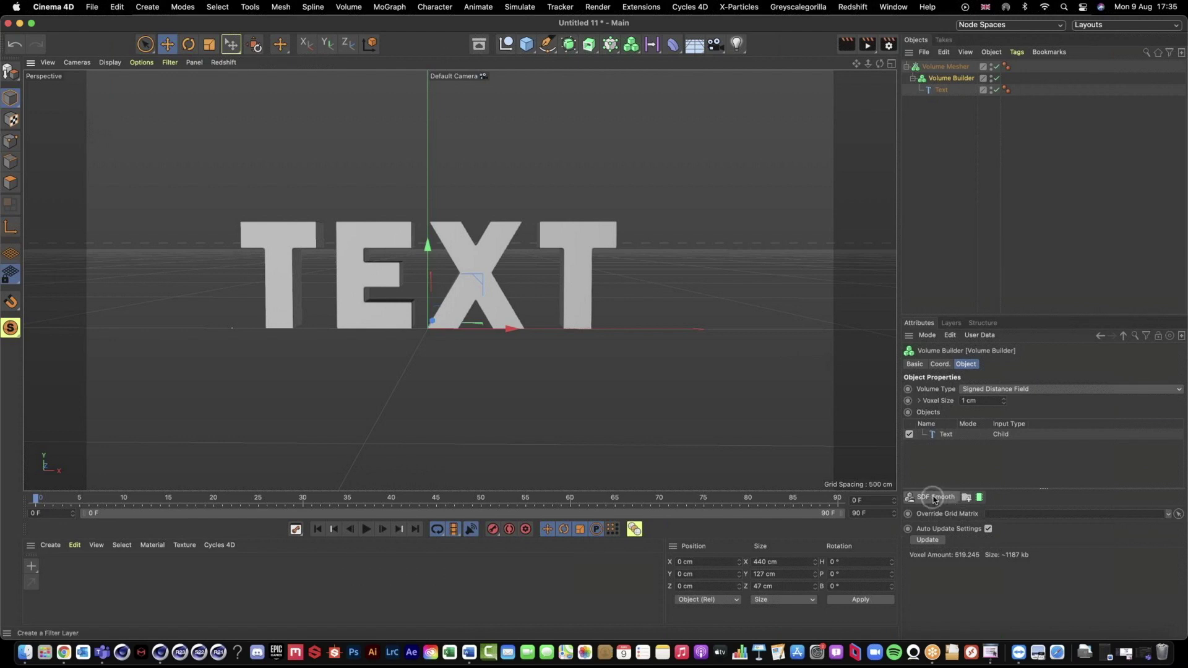
pyautogui.click(909, 498)
pyautogui.moveTo(909, 498); pyautogui.dragTo(952, 521)
pyautogui.rightClick(939, 500)
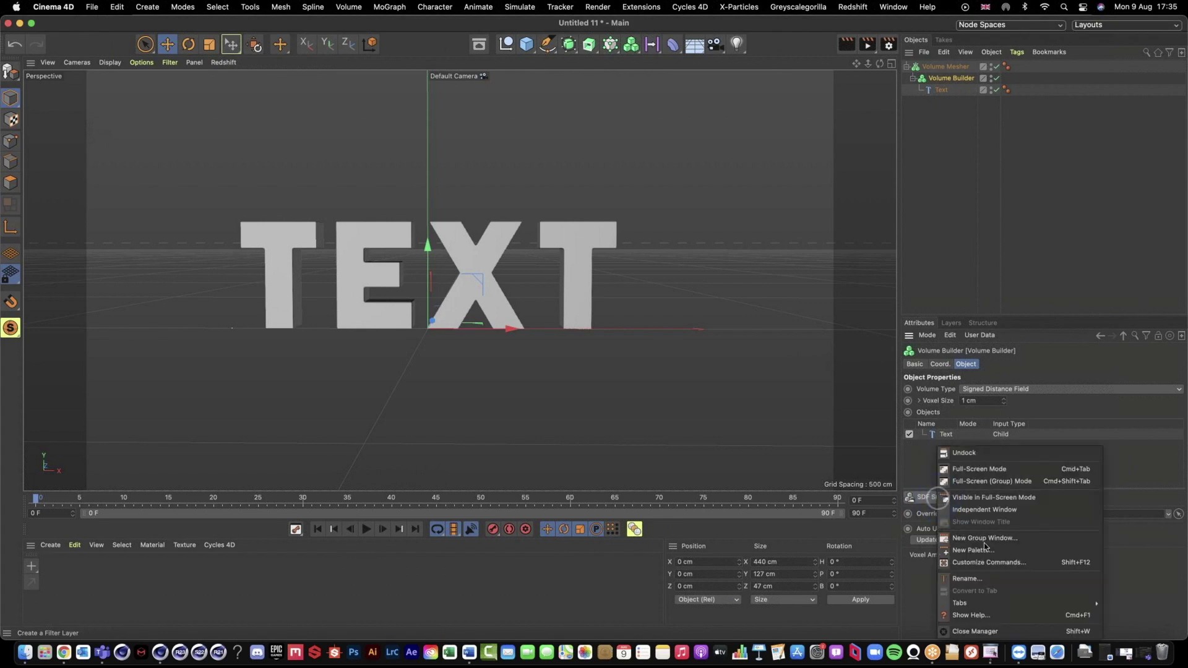
pyautogui.click(992, 615)
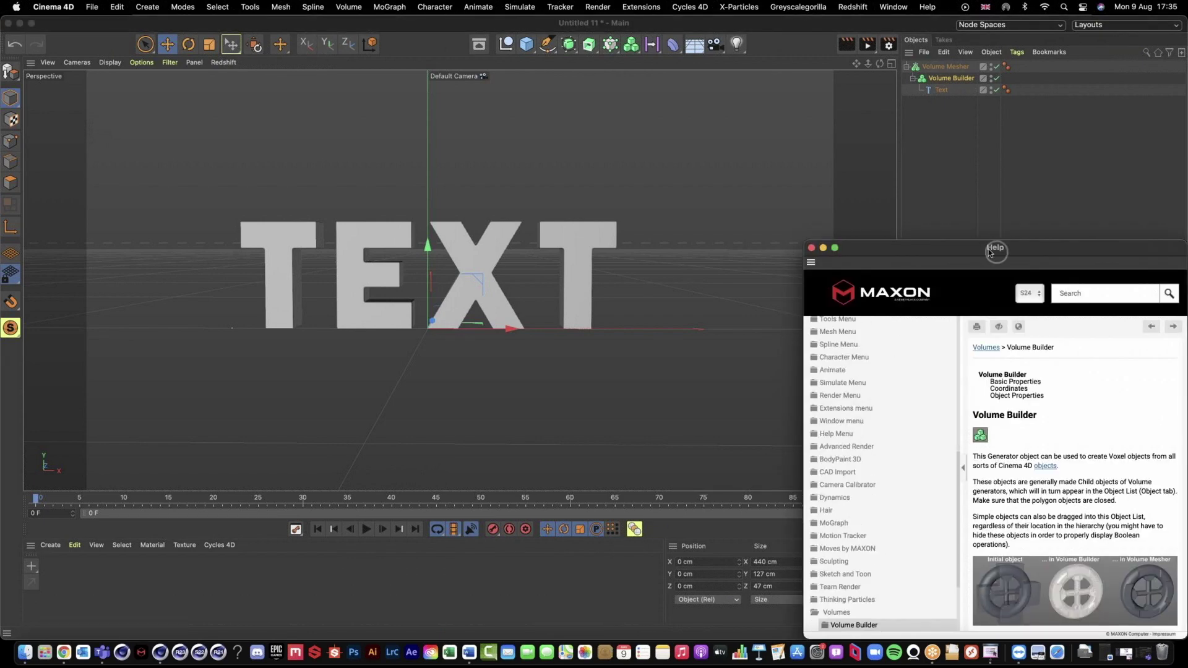
pyautogui.moveTo(1076, 247); pyautogui.dragTo(555, 55)
pyautogui.scroll(-2, 356, 342)
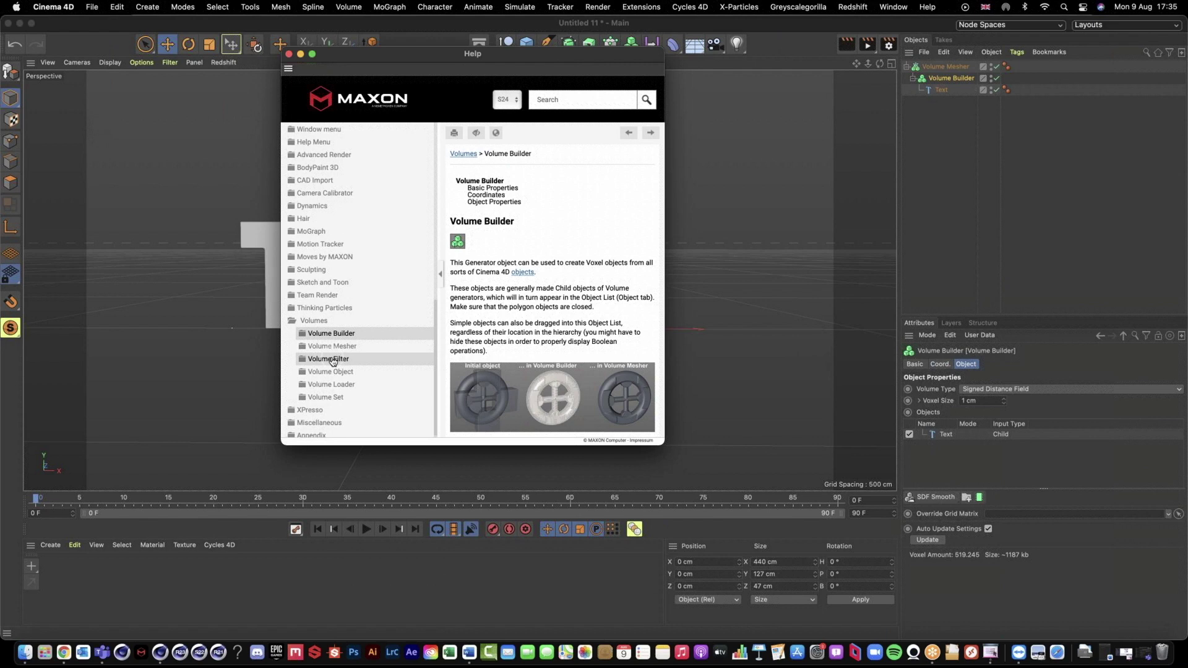
pyautogui.click(333, 360)
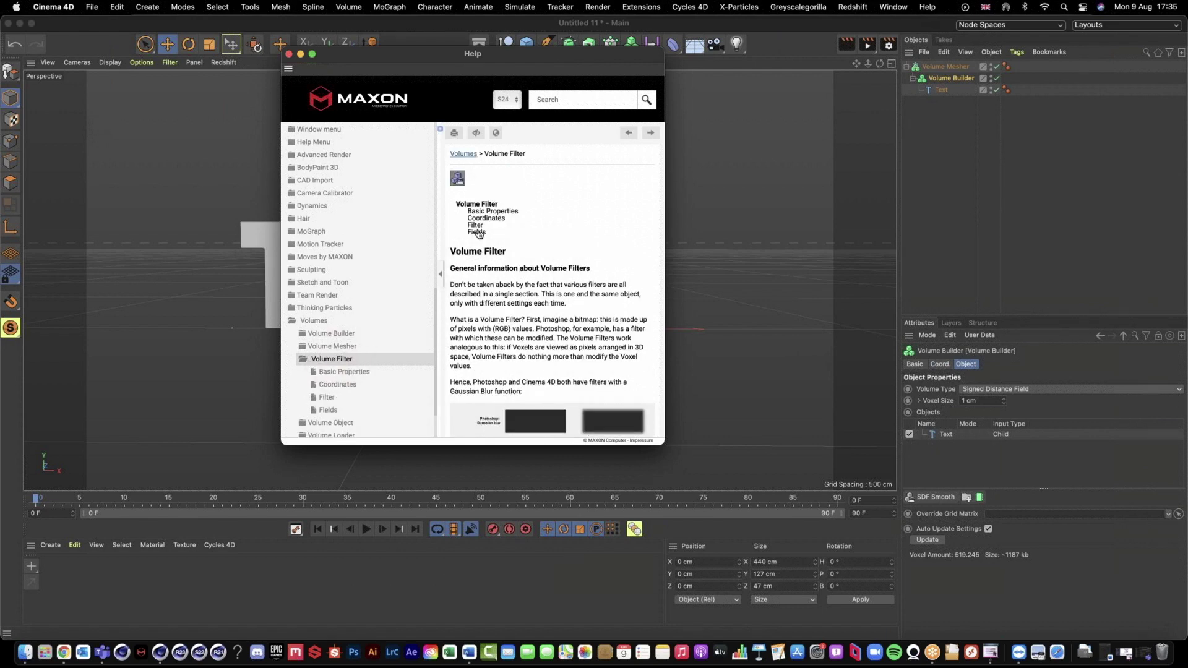
pyautogui.moveTo(458, 238)
pyautogui.mouseDown()
pyautogui.moveTo(445, 232)
pyautogui.moveTo(475, 225)
pyautogui.mouseUp()
pyautogui.moveTo(664, 444); pyautogui.dragTo(983, 500)
pyautogui.scroll(-6, 784, 365)
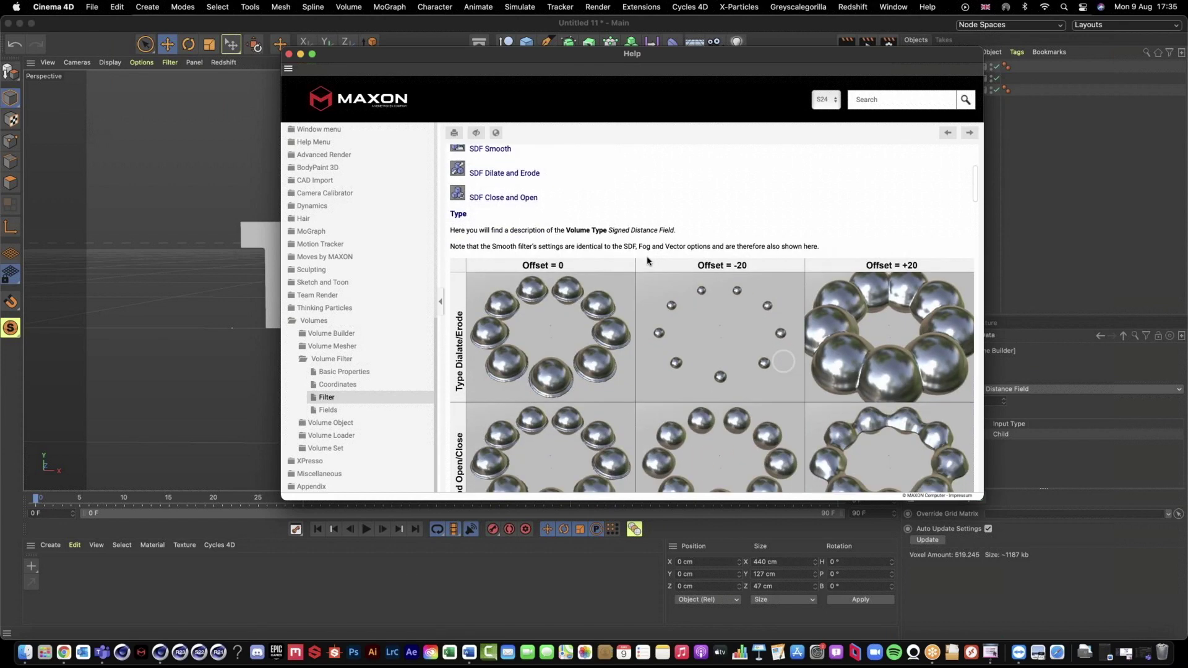
pyautogui.scroll(-2, 506, 311)
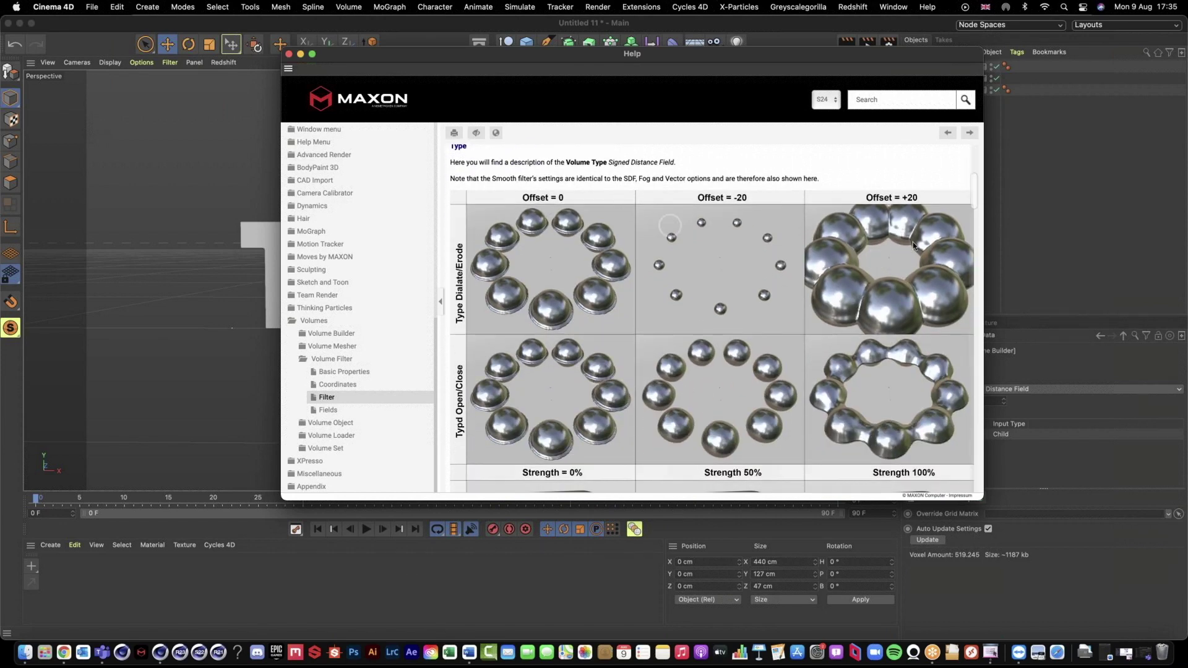
pyautogui.scroll(-1, 754, 293)
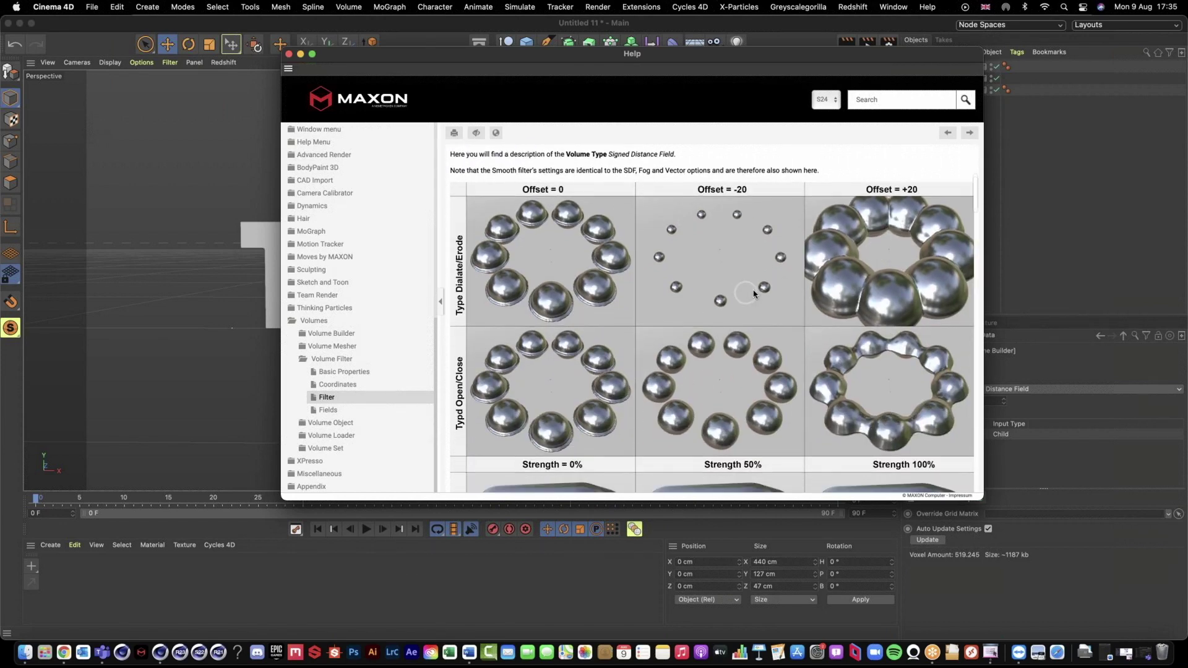
pyautogui.scroll(-2, 754, 293)
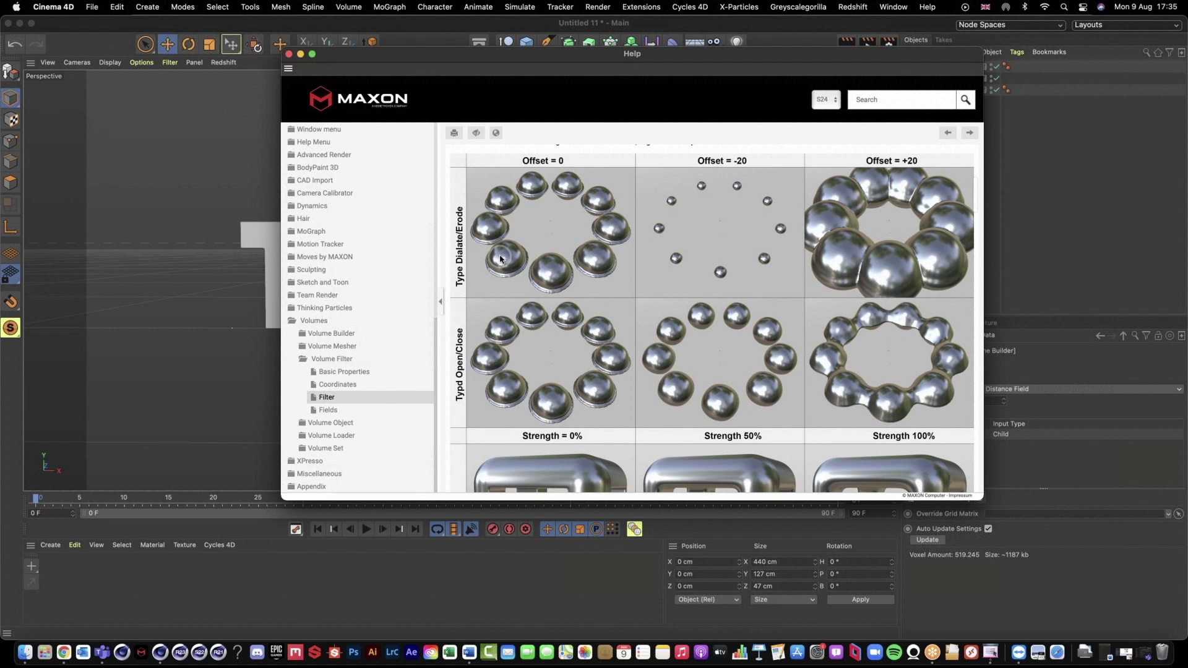
pyautogui.click(288, 54)
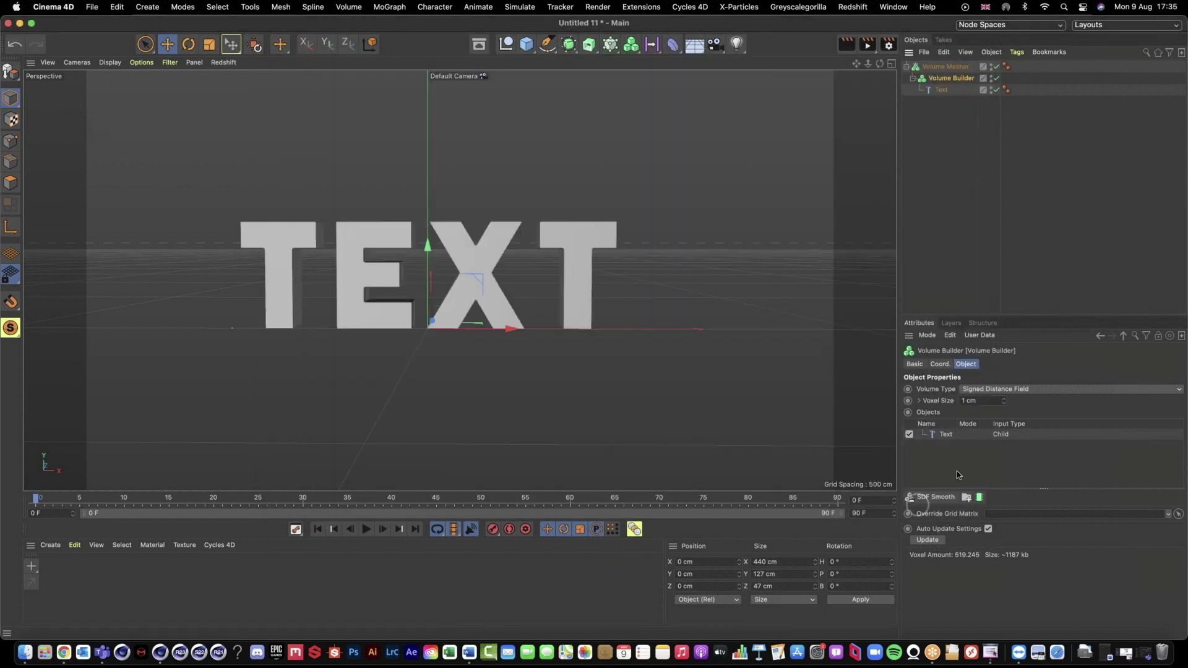
# Step: Make the filter layer SDF Dilate and Erode and review its strength, offset and iterations settings
pyautogui.click(934, 497)
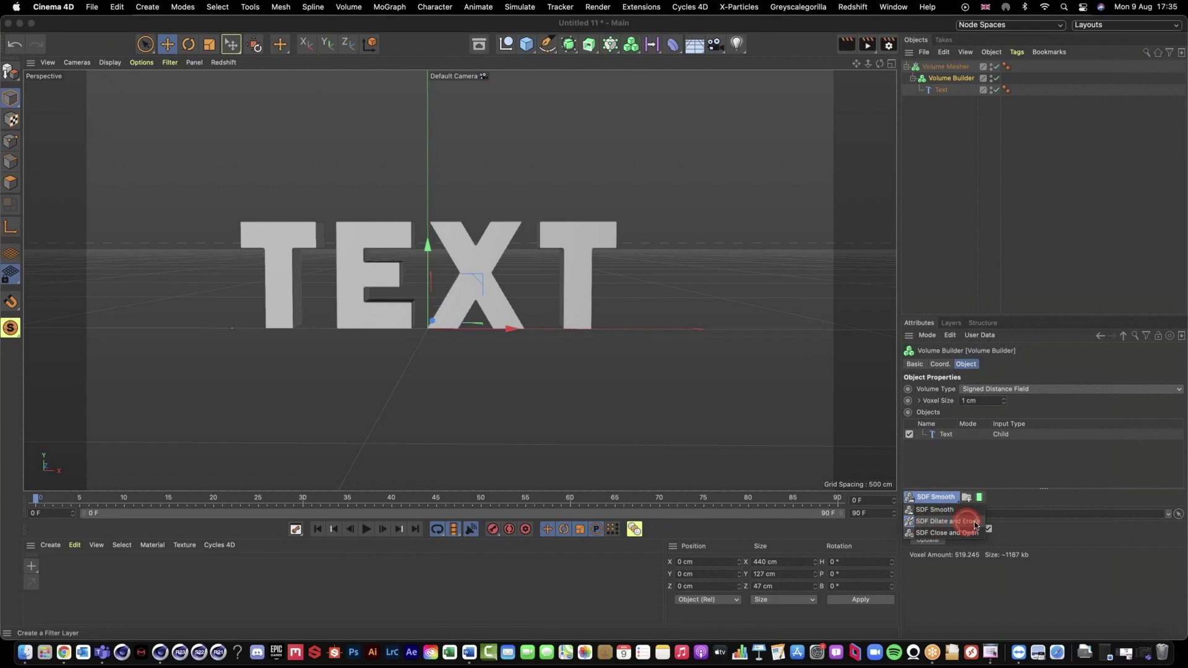
pyautogui.click(965, 521)
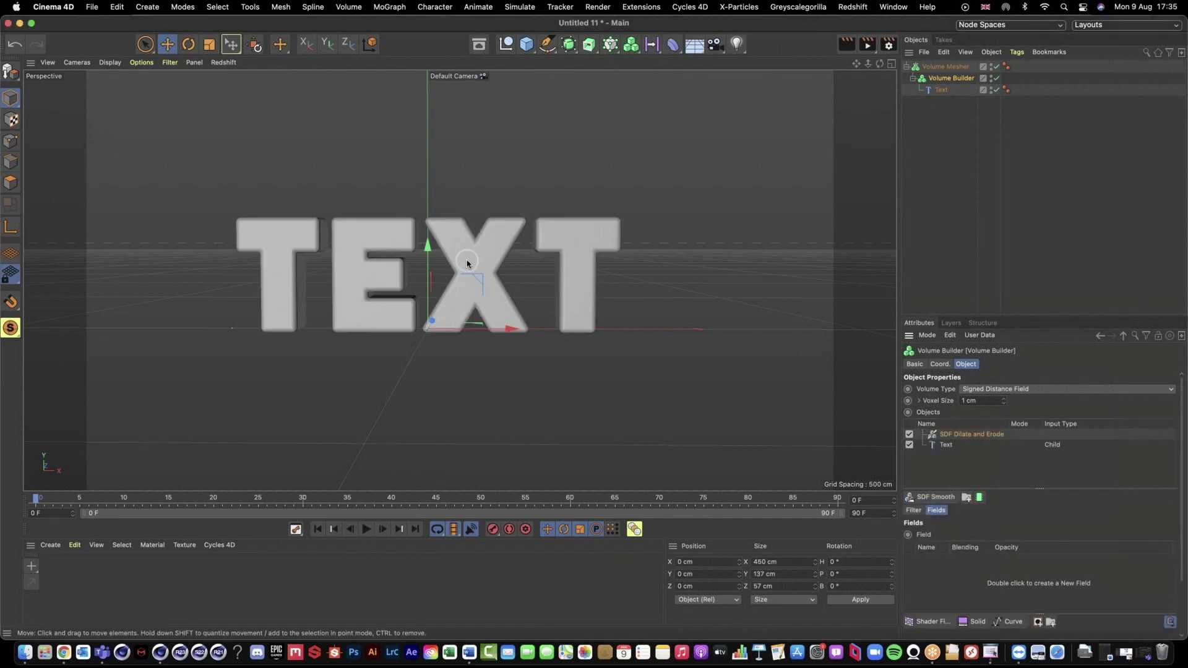
pyautogui.click(909, 436)
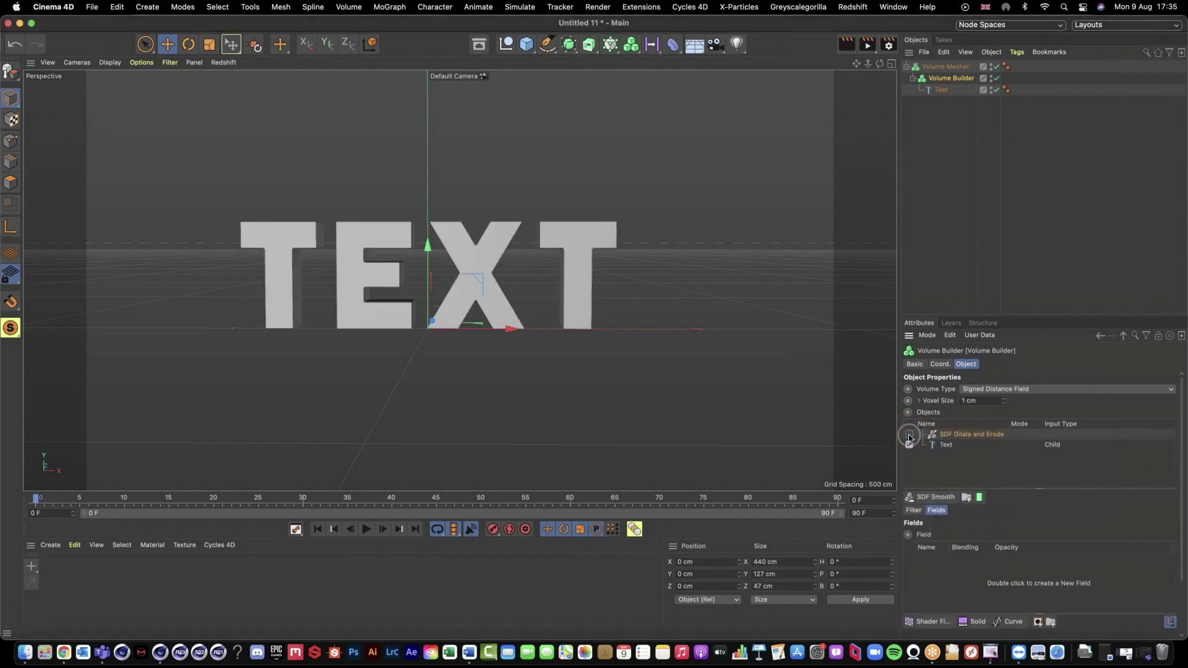
pyautogui.click(909, 436)
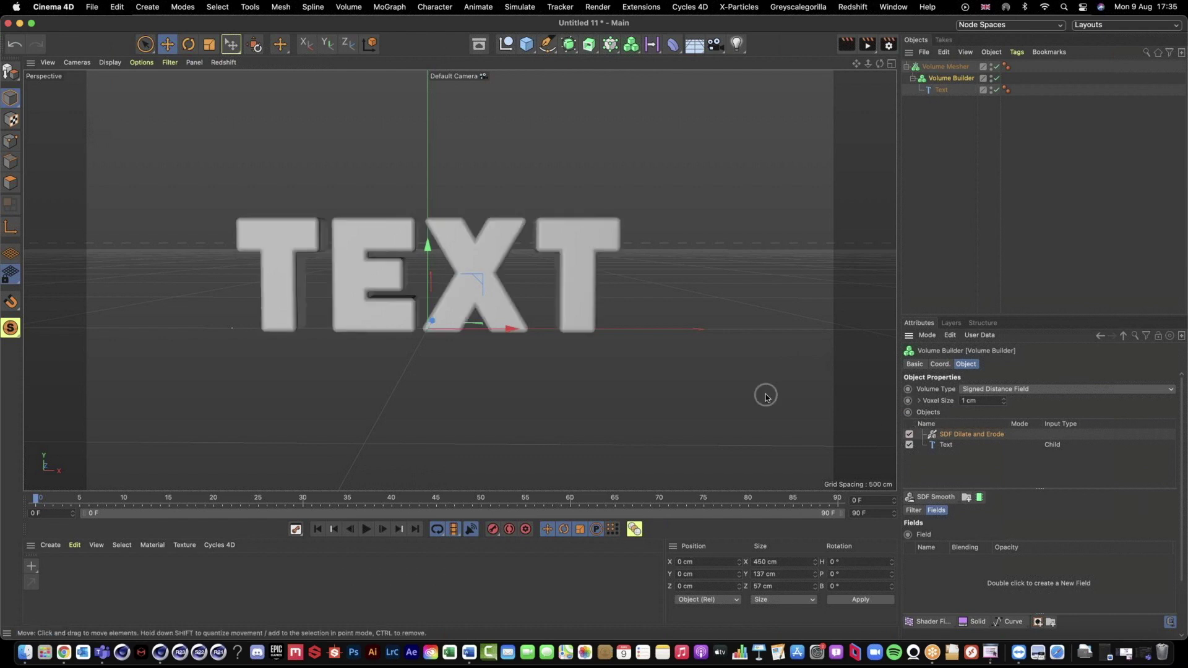
pyautogui.click(913, 511)
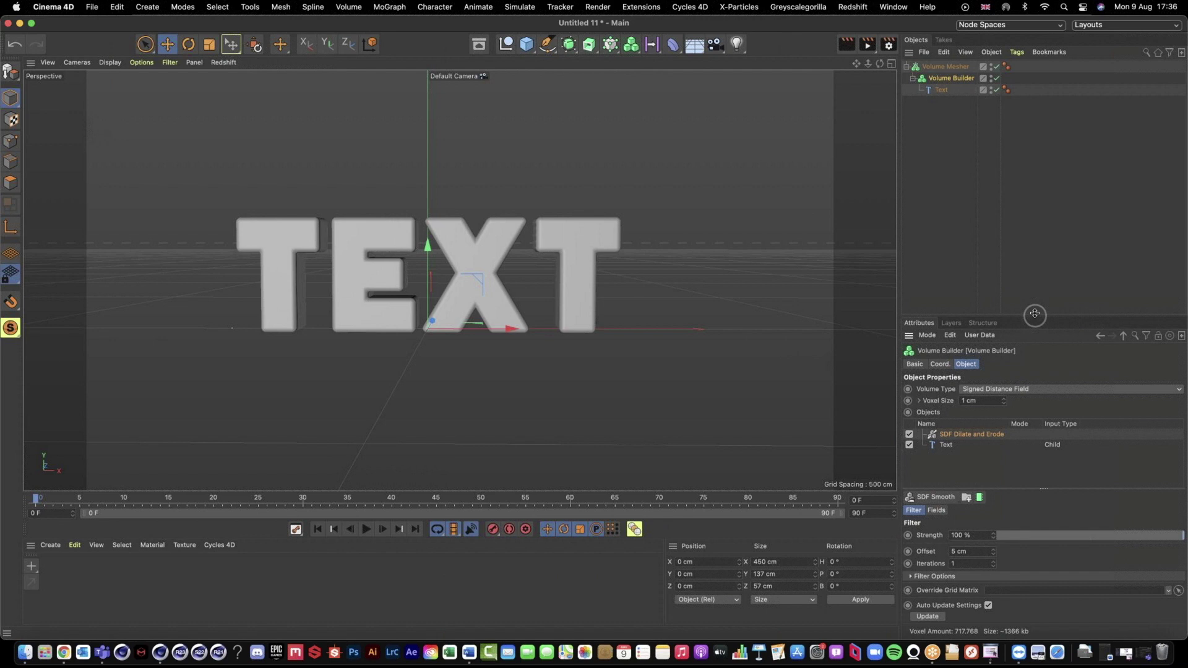
pyautogui.moveTo(1035, 314); pyautogui.dragTo(1039, 124)
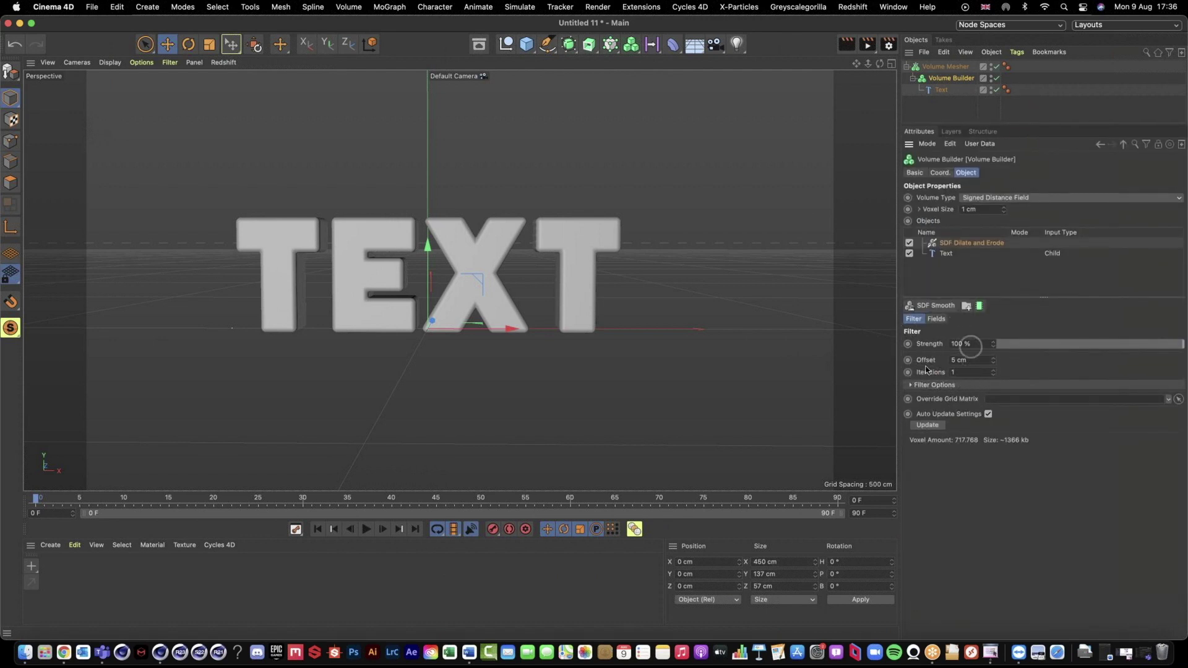
# Step: Add a Random Field to the filter layer's fields, leaving its noise type unchanged
pyautogui.click(937, 319)
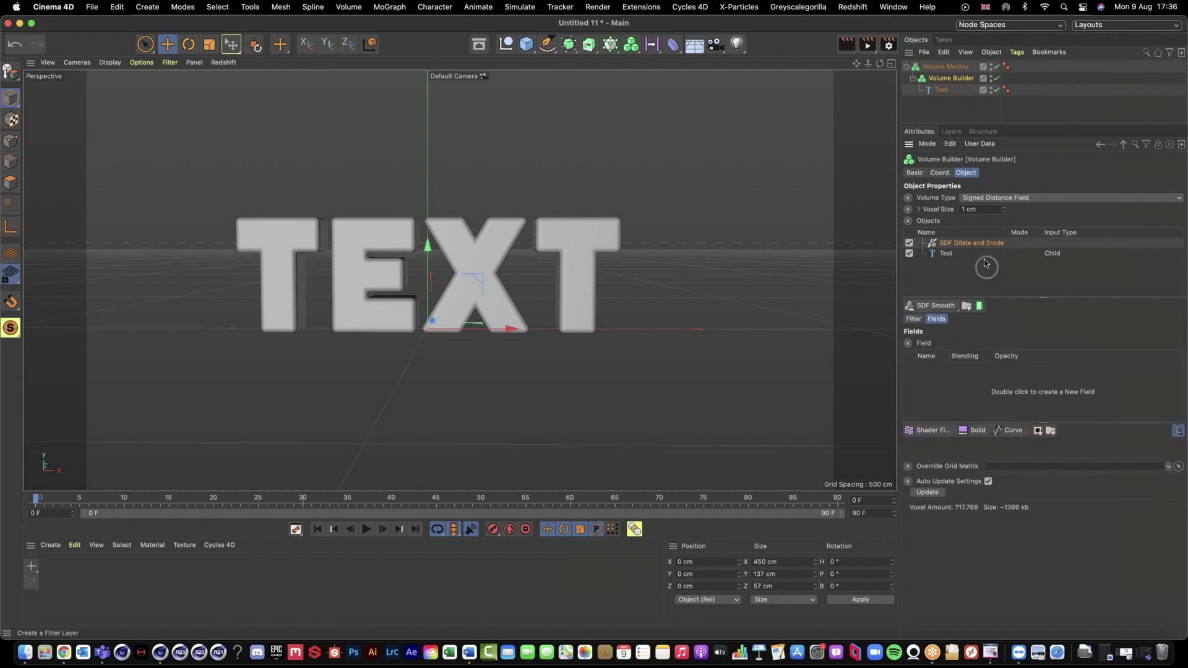
pyautogui.click(957, 81)
pyautogui.click(923, 343)
pyautogui.click(948, 406)
pyautogui.click(934, 432)
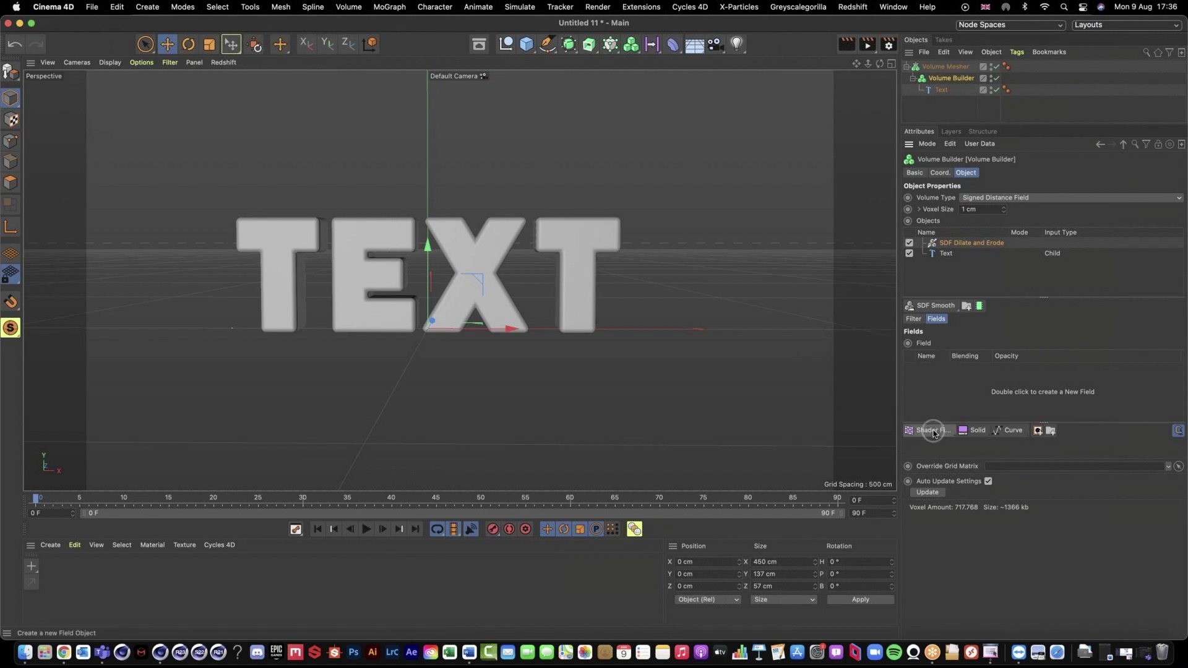
pyautogui.moveTo(933, 432); pyautogui.dragTo(953, 550)
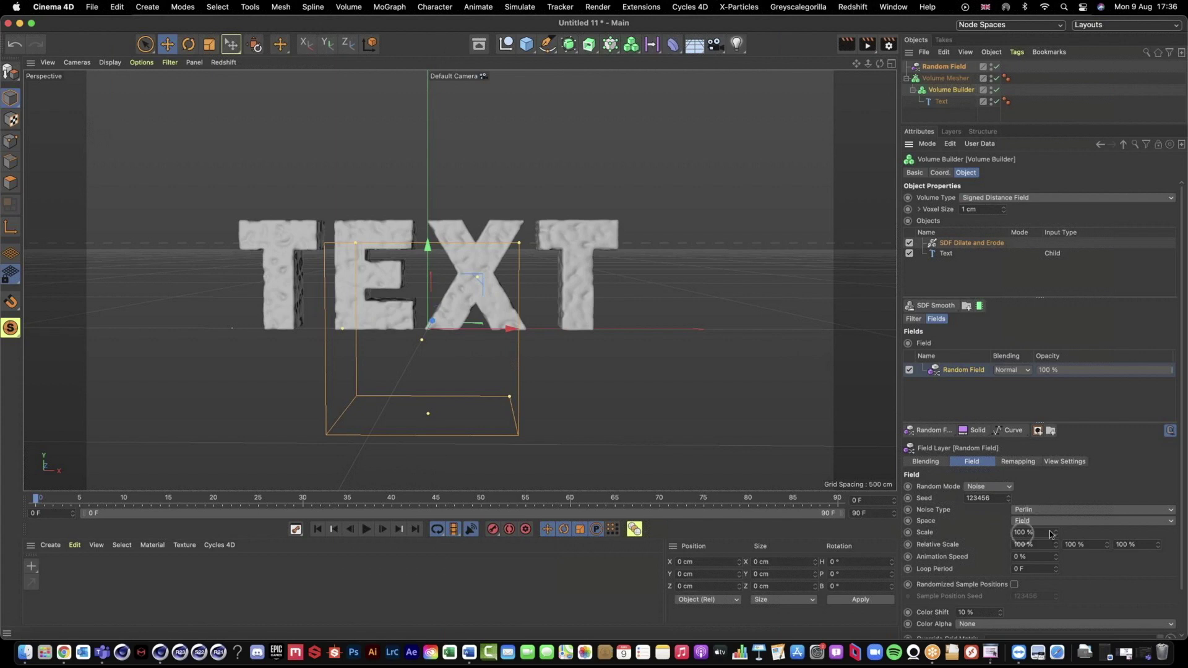
pyautogui.click(1040, 510)
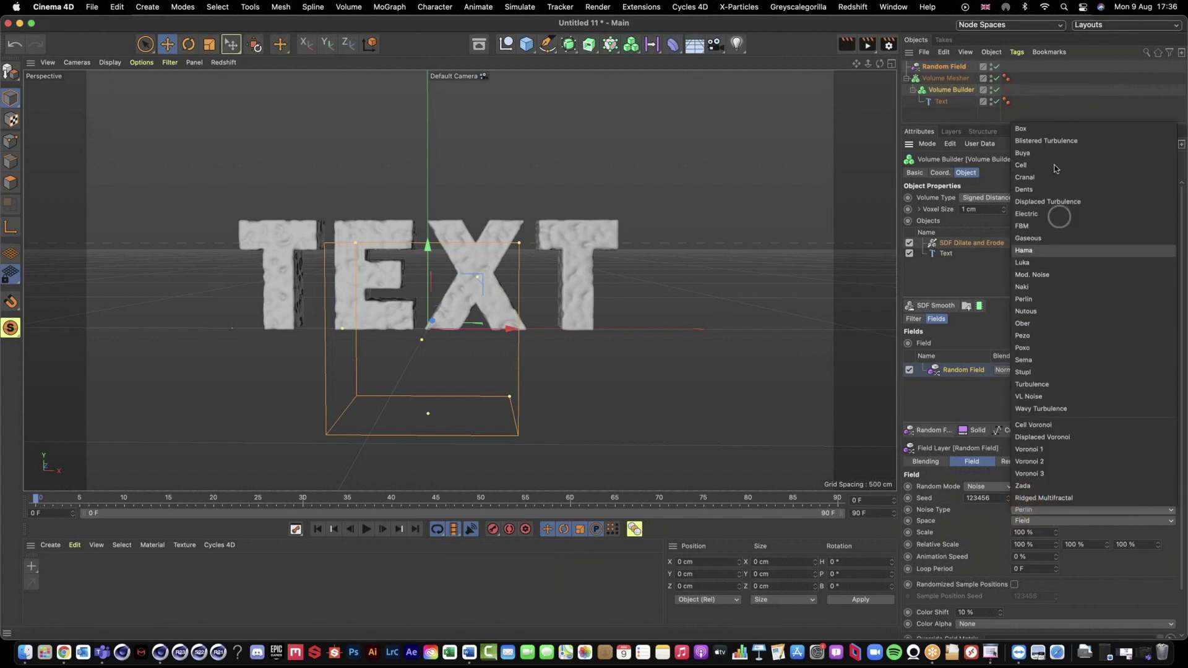
pyautogui.click(978, 517)
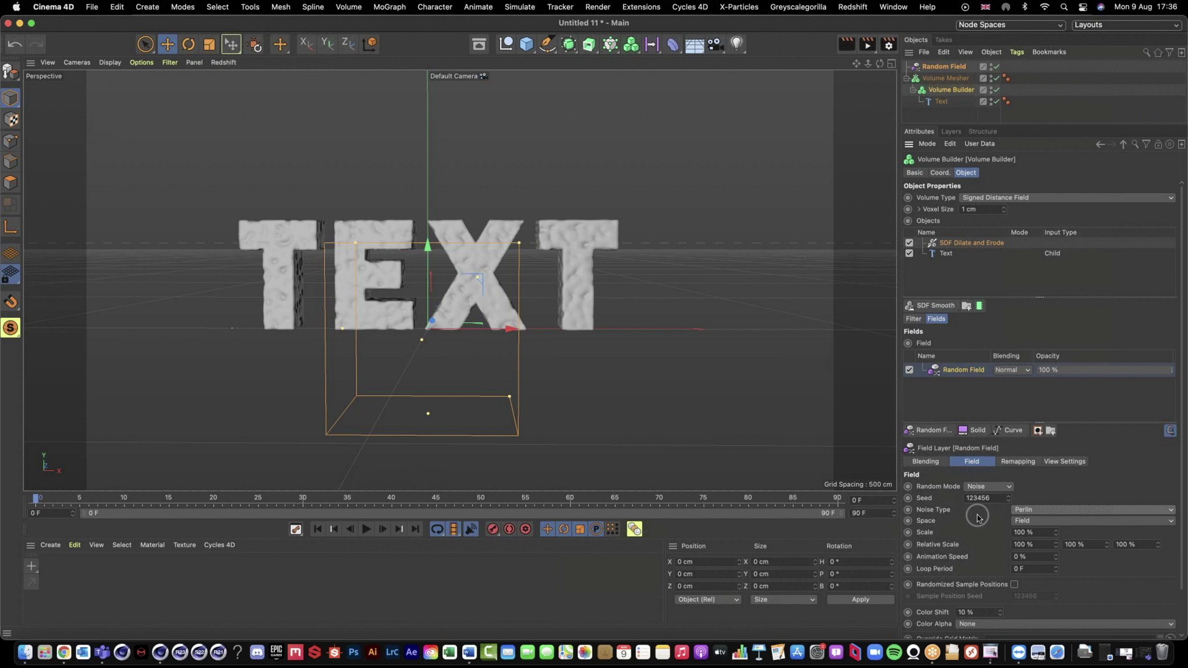
# Step: Set the Random Field's noise type to Nutous and its scale to 350%
pyautogui.click(1038, 514)
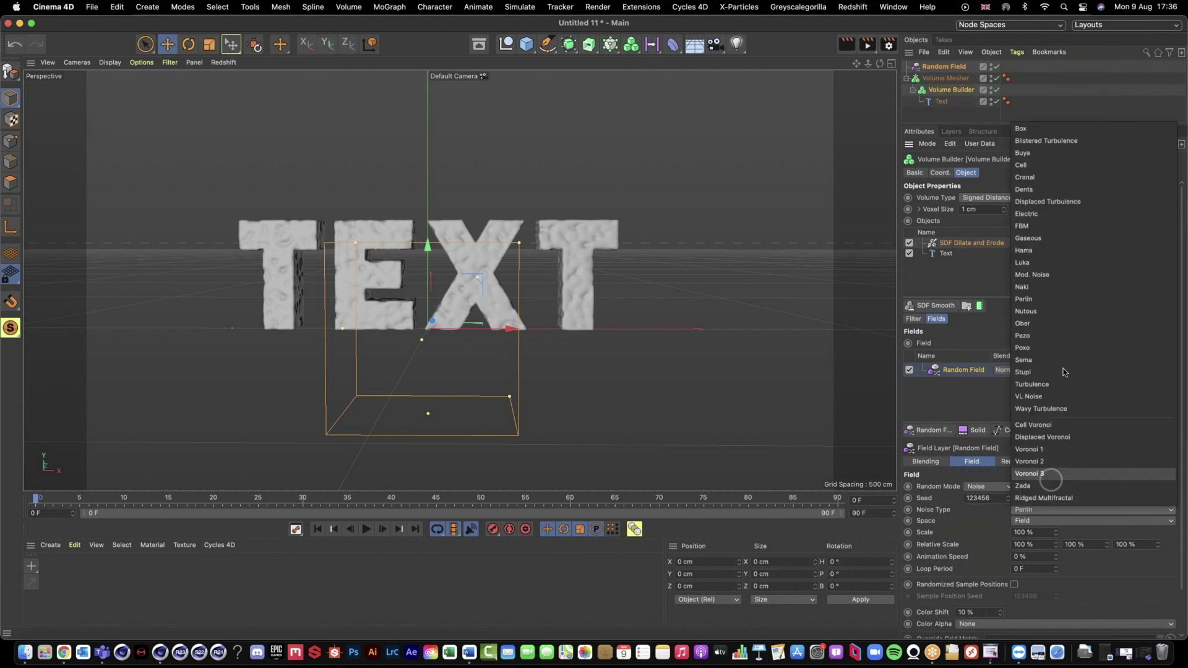
pyautogui.click(1038, 313)
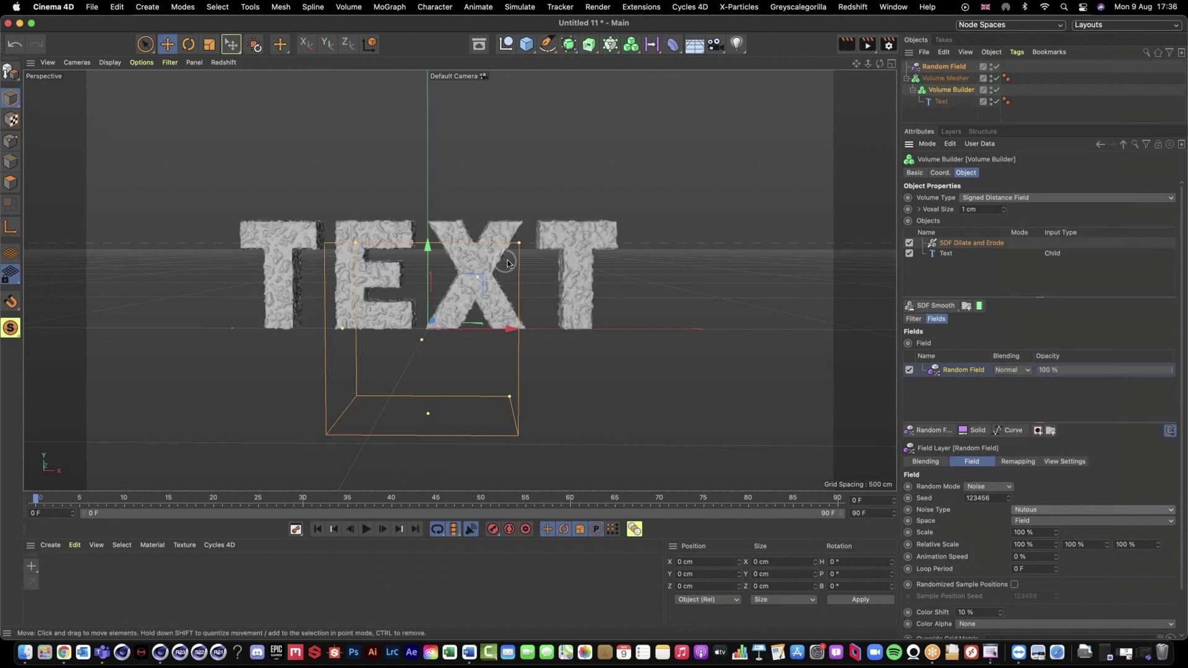
pyautogui.scroll(2, 508, 263)
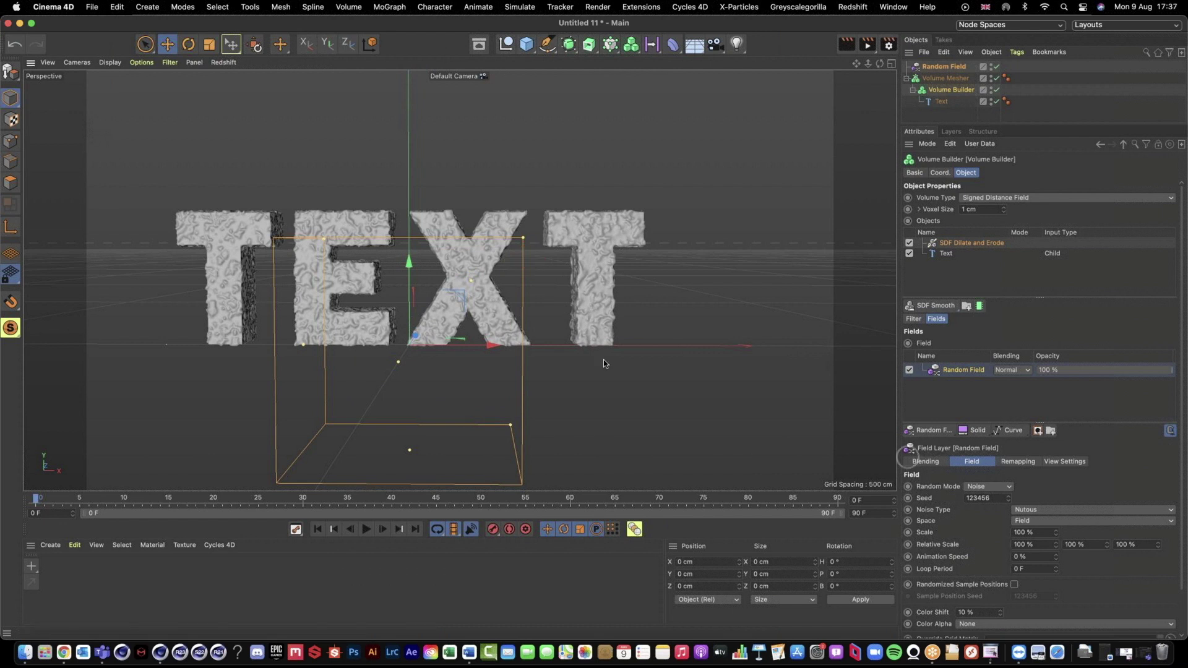
pyautogui.click(1048, 536)
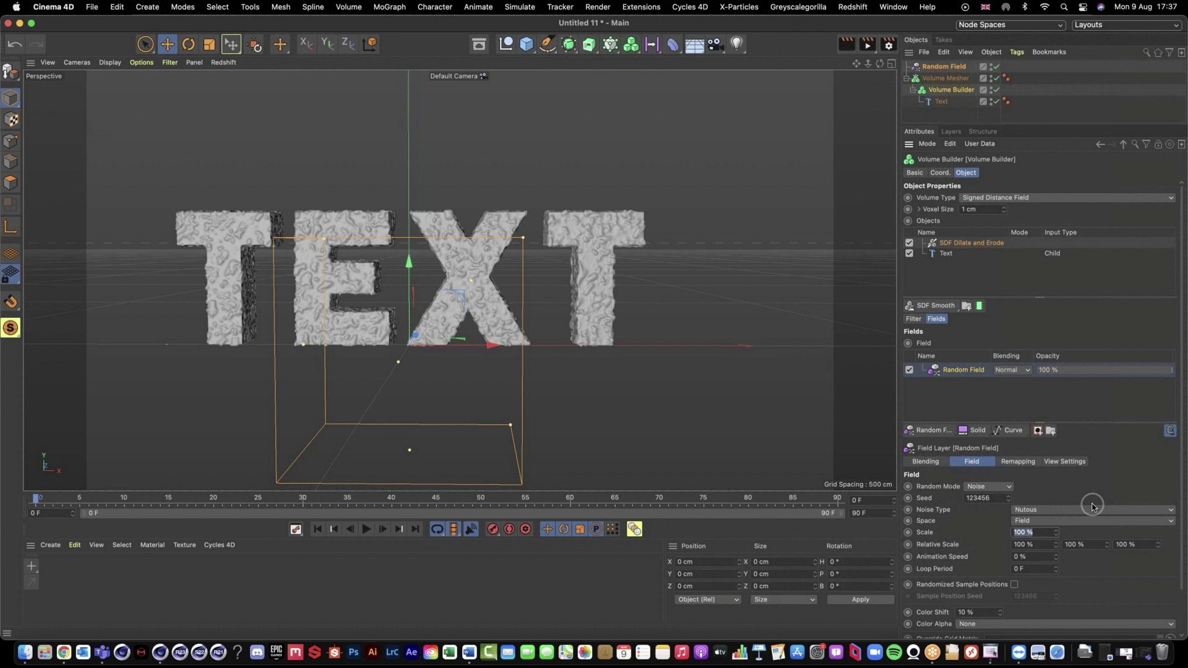
pyautogui.write('350')
pyautogui.press('Return')
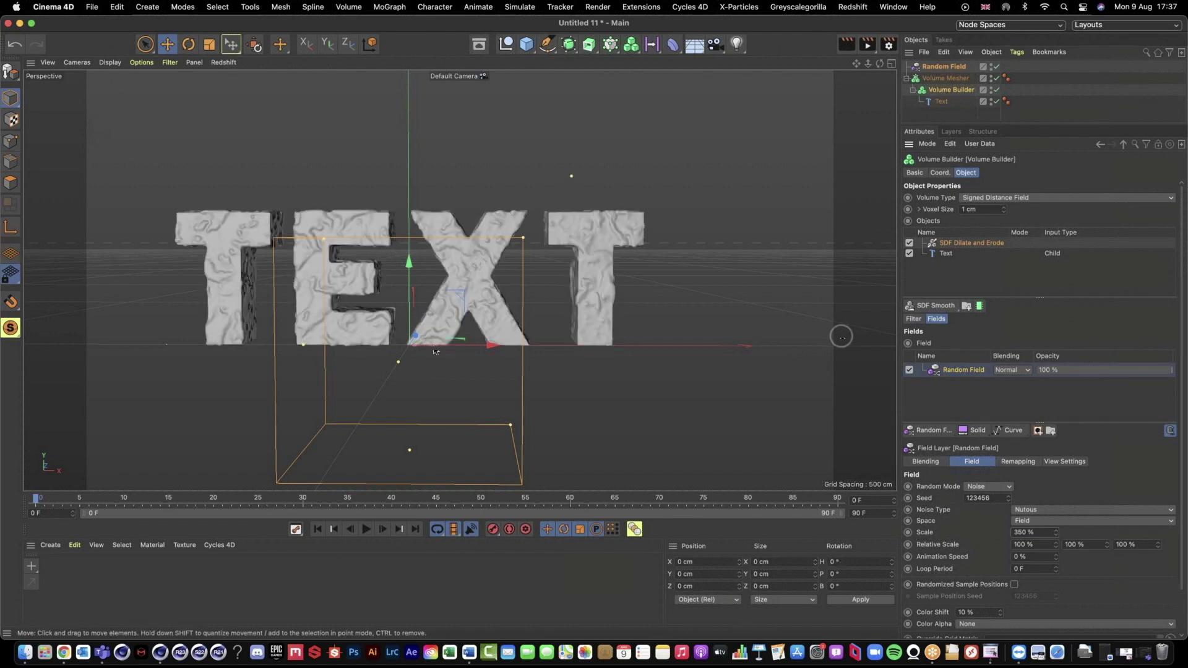
# Step: Preview the mesh with wireframe shading, return to solid shading, and list the field's modifier layers
pyautogui.click(109, 63)
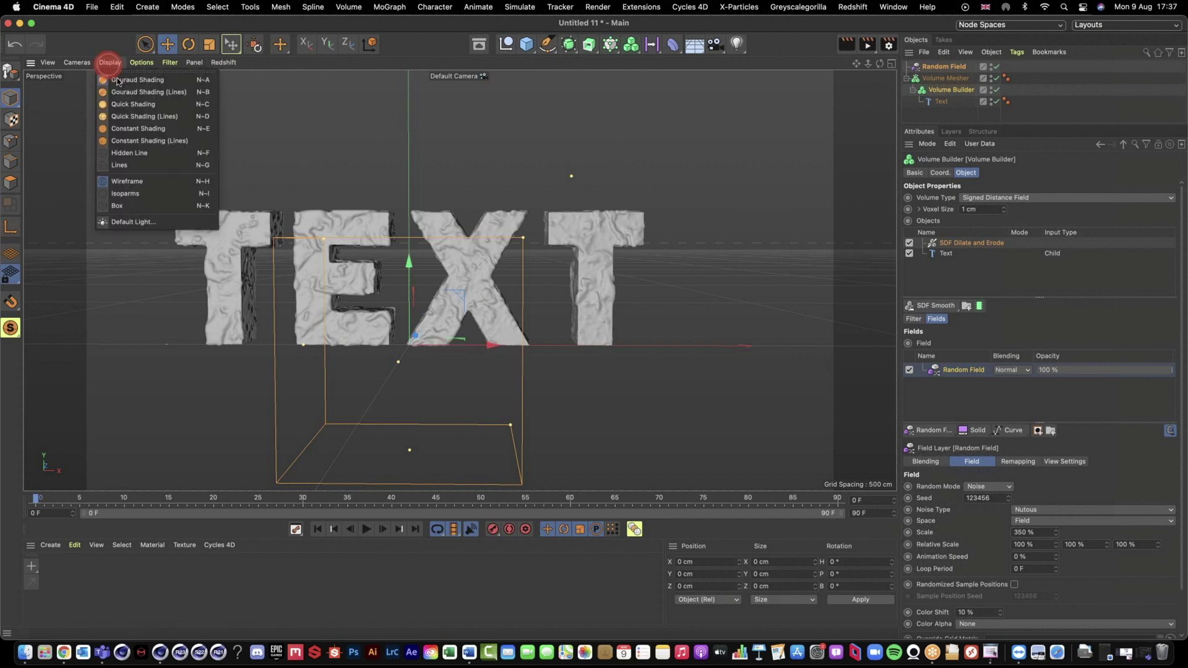
pyautogui.click(186, 94)
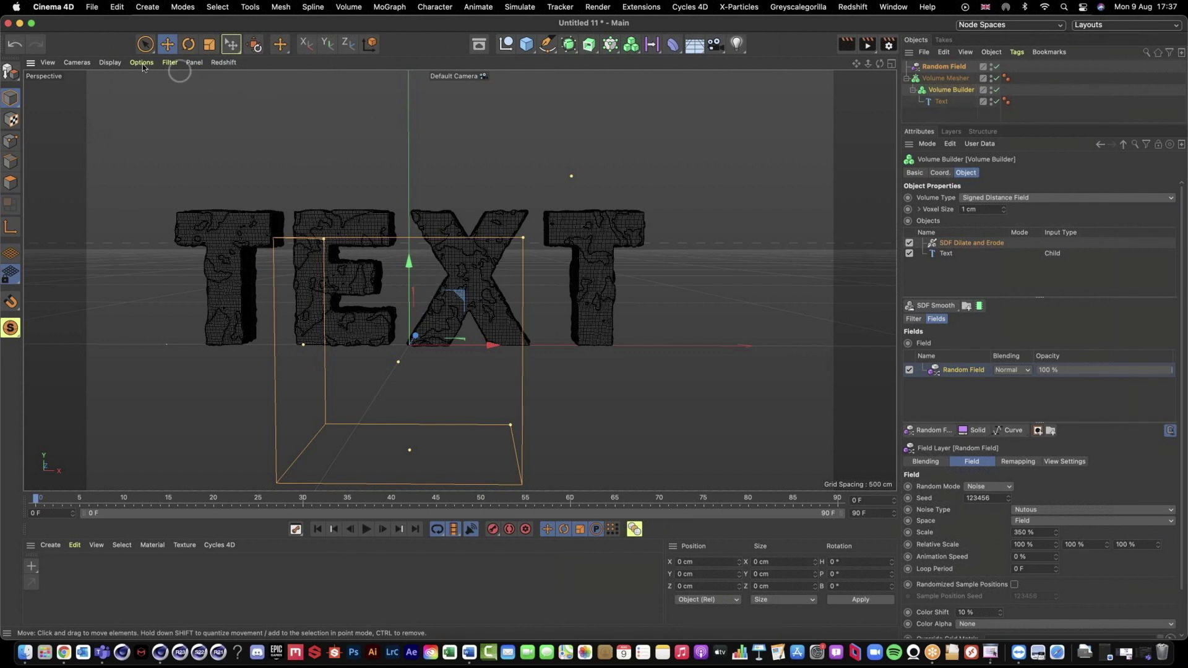
pyautogui.click(110, 62)
pyautogui.click(185, 80)
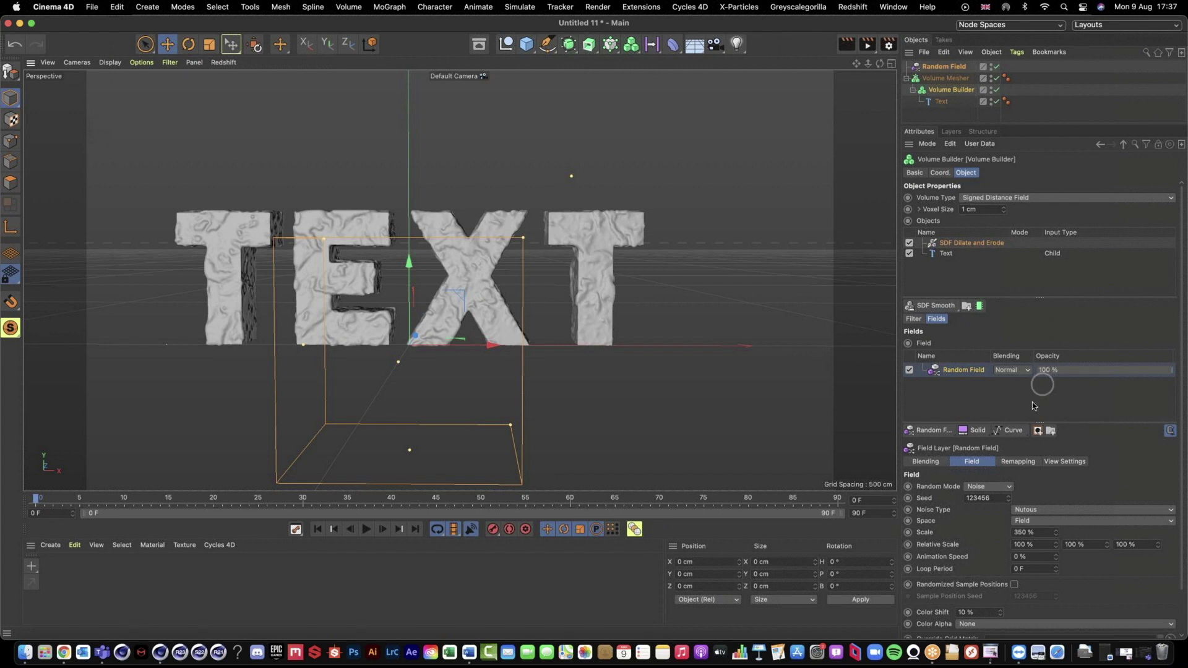
pyautogui.click(1010, 431)
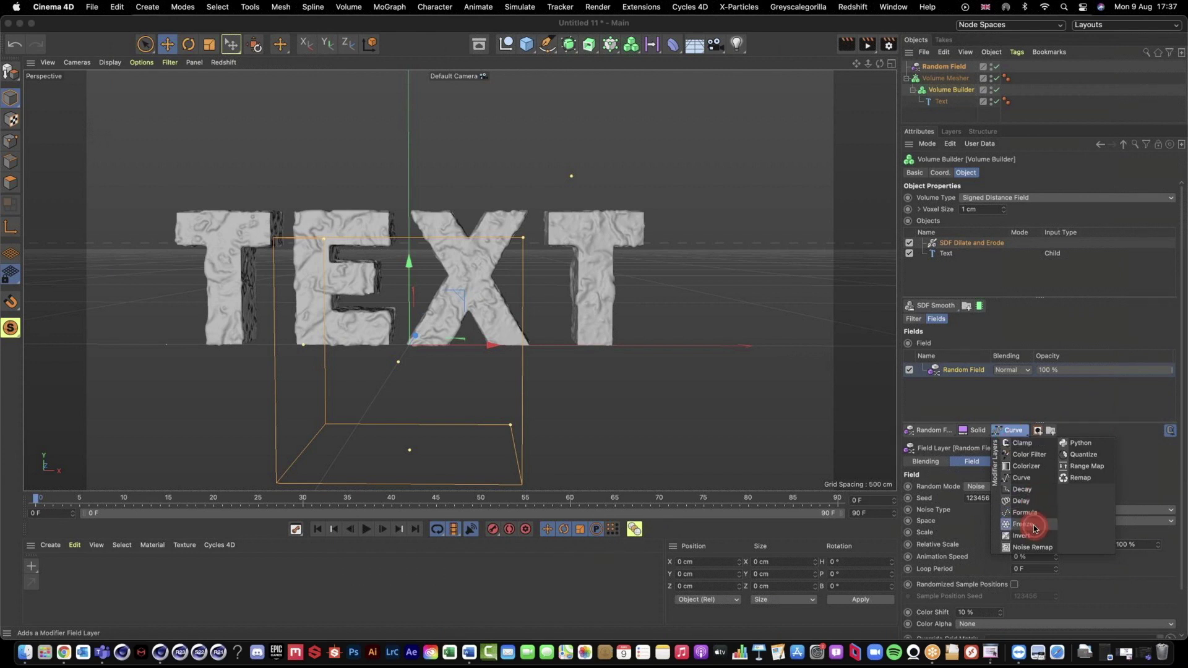
# Step: Add a Curve modifier layer above the Random Field and select the curve's top-right endpoint
pyautogui.click(1022, 481)
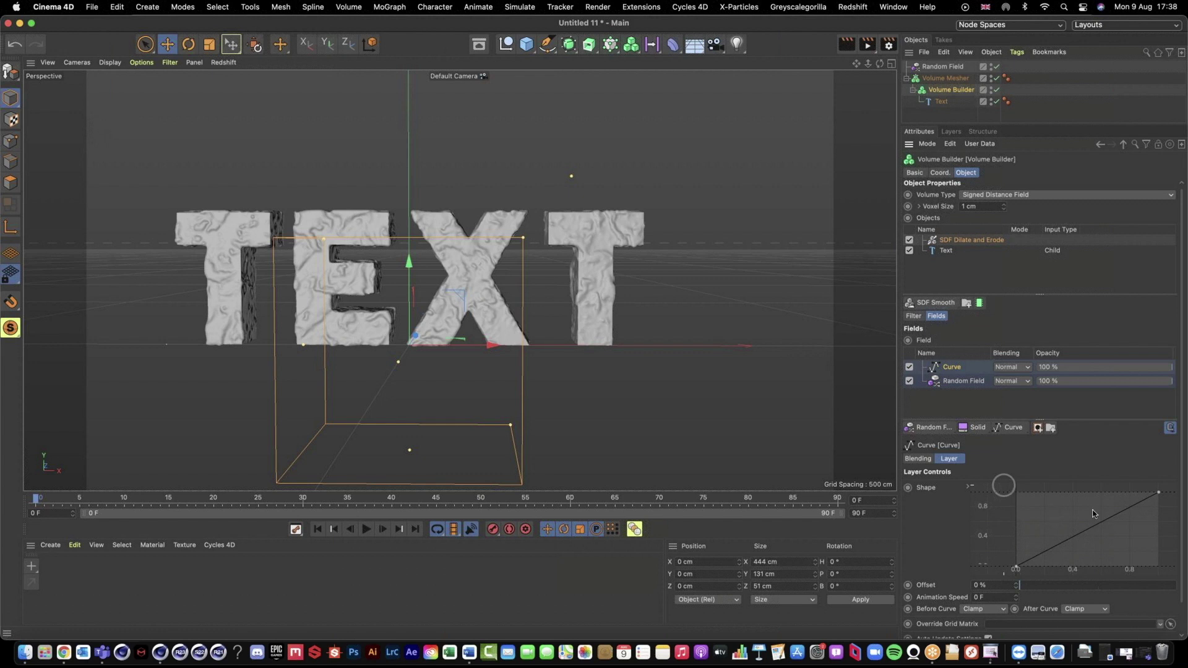
pyautogui.click(1158, 495)
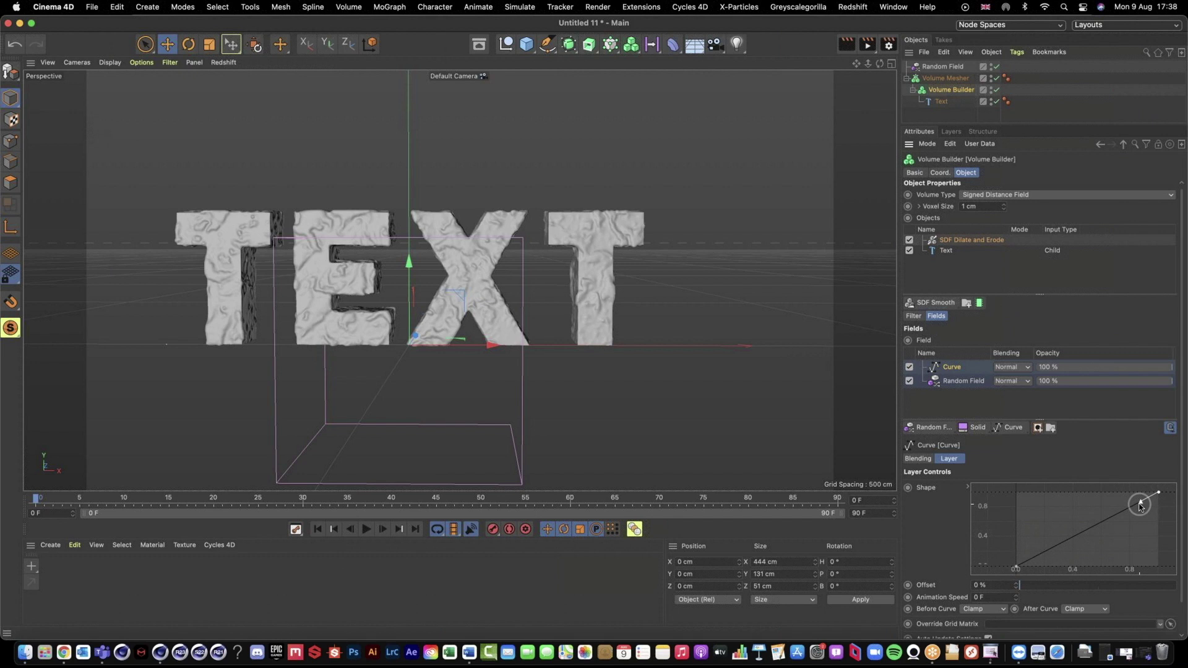
# Step: Reset the Curve shape to a linear ramp and drag its points into a rough peak
pyautogui.rightClick(1080, 546)
pyautogui.moveTo(1086, 527)
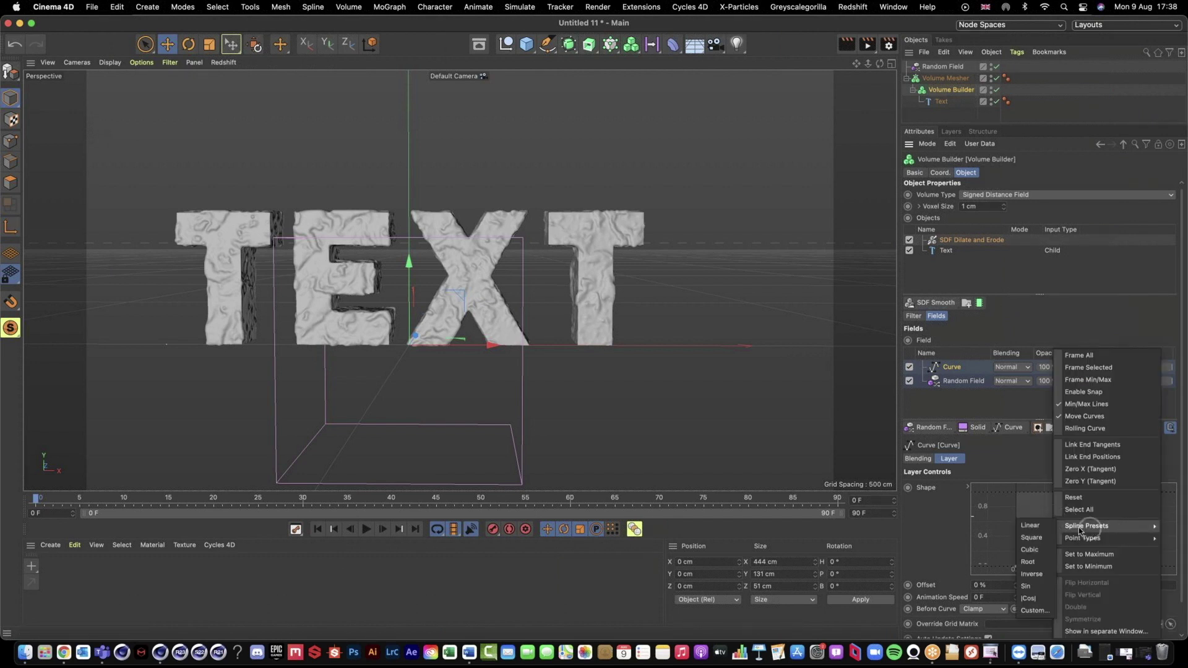
pyautogui.click(1034, 527)
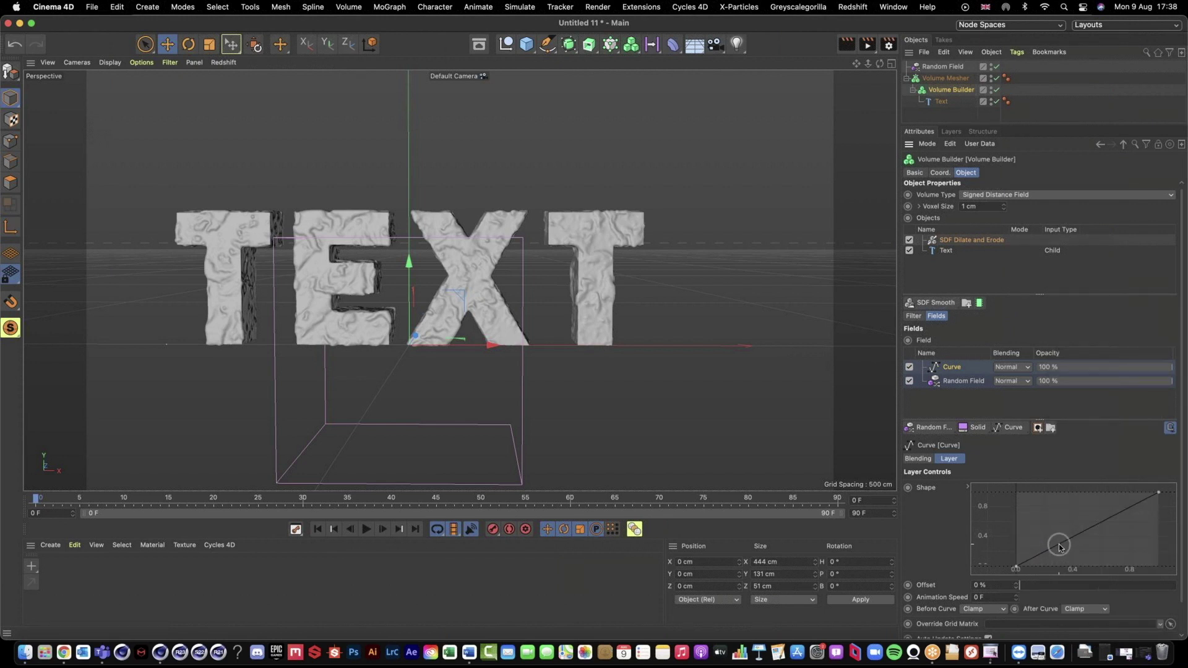
pyautogui.click(1061, 547)
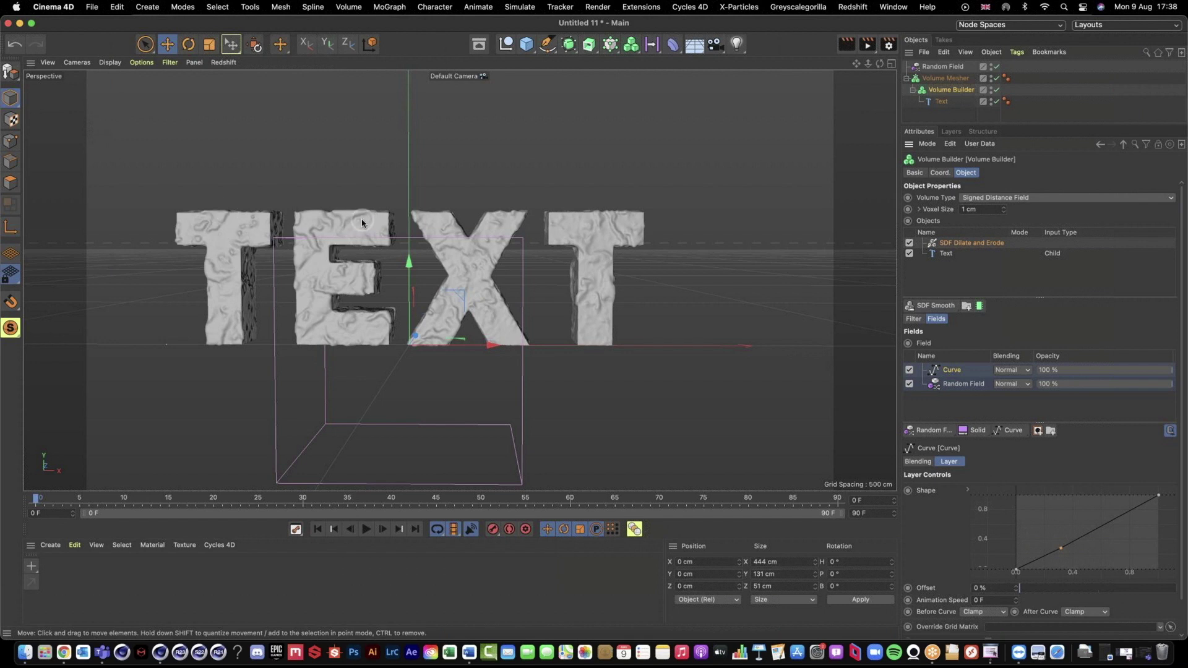
pyautogui.moveTo(1061, 525); pyautogui.dragTo(1077, 495)
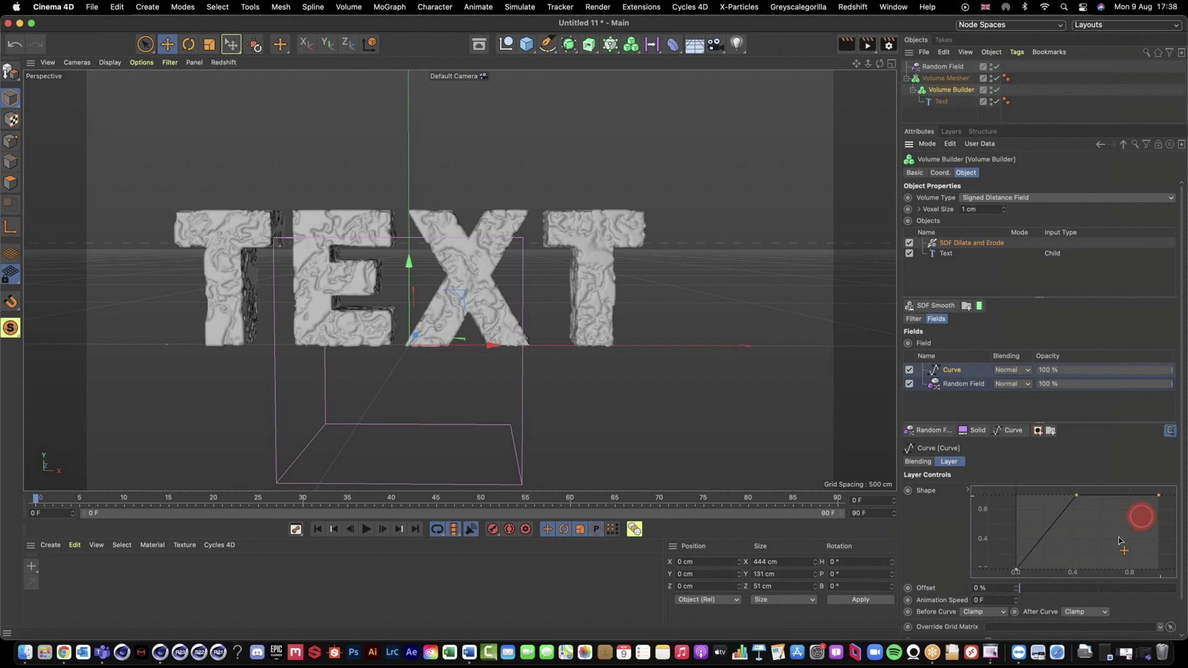
pyautogui.moveTo(1120, 543); pyautogui.dragTo(1111, 569)
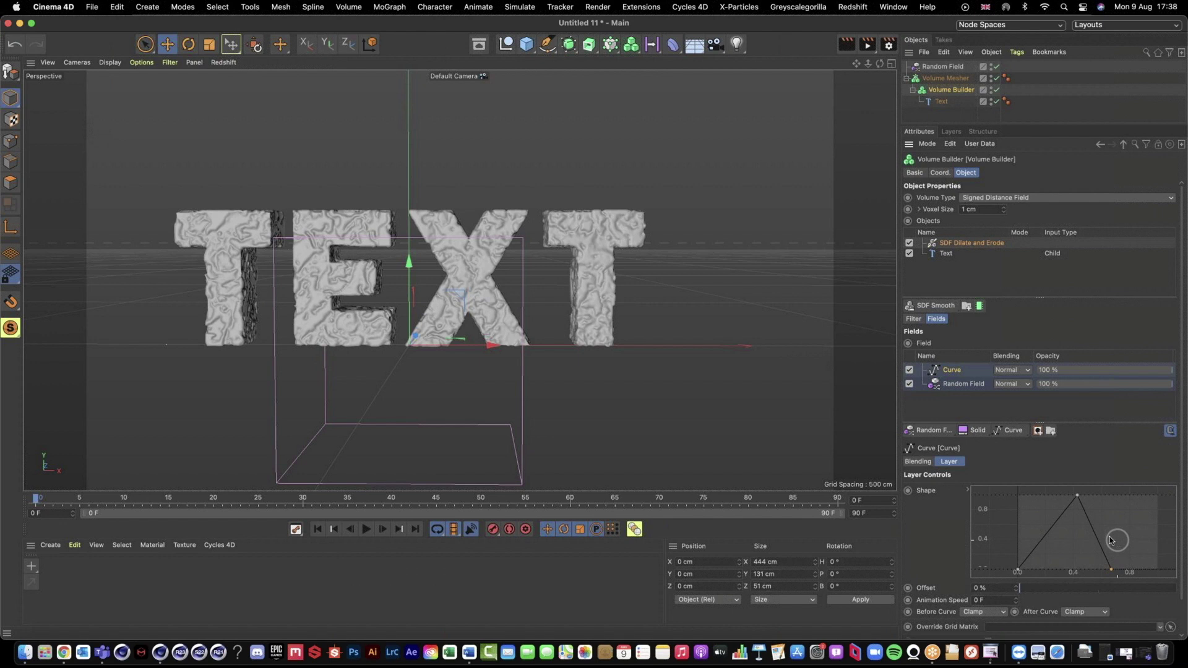
# Step: Apply a single-peak hump shape to the curve and shift its peak to the right
pyautogui.rightClick(1111, 541)
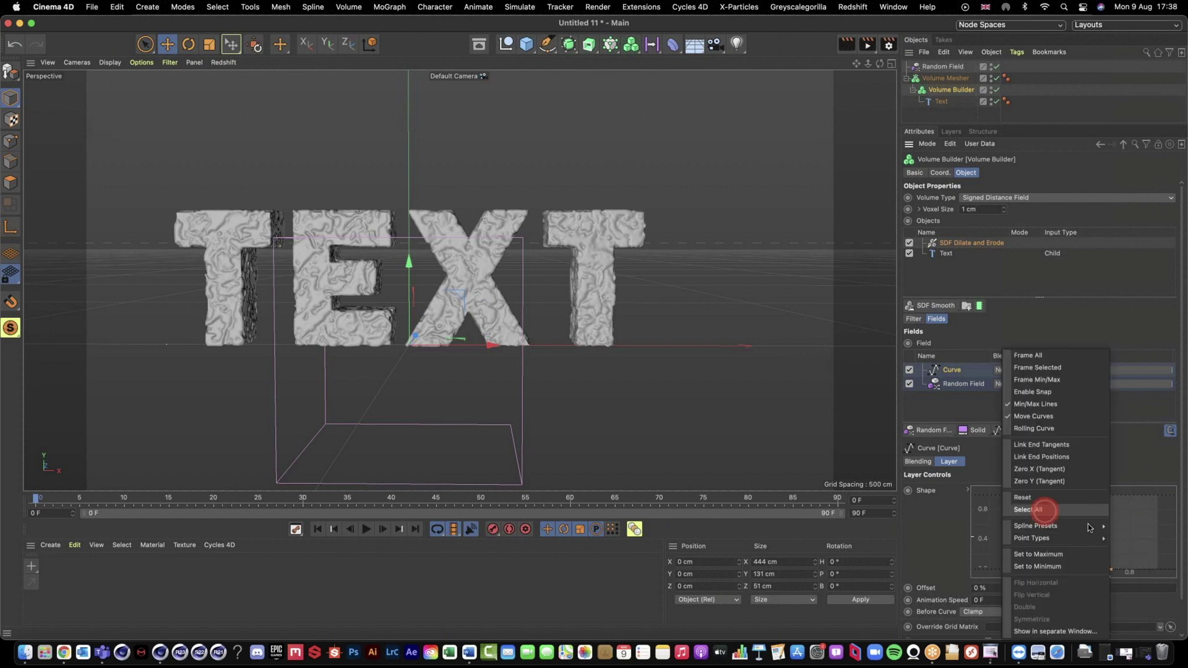
pyautogui.click(1045, 510)
pyautogui.moveTo(1092, 535); pyautogui.dragTo(1123, 532)
pyautogui.rightClick(1124, 532)
pyautogui.moveTo(1039, 538)
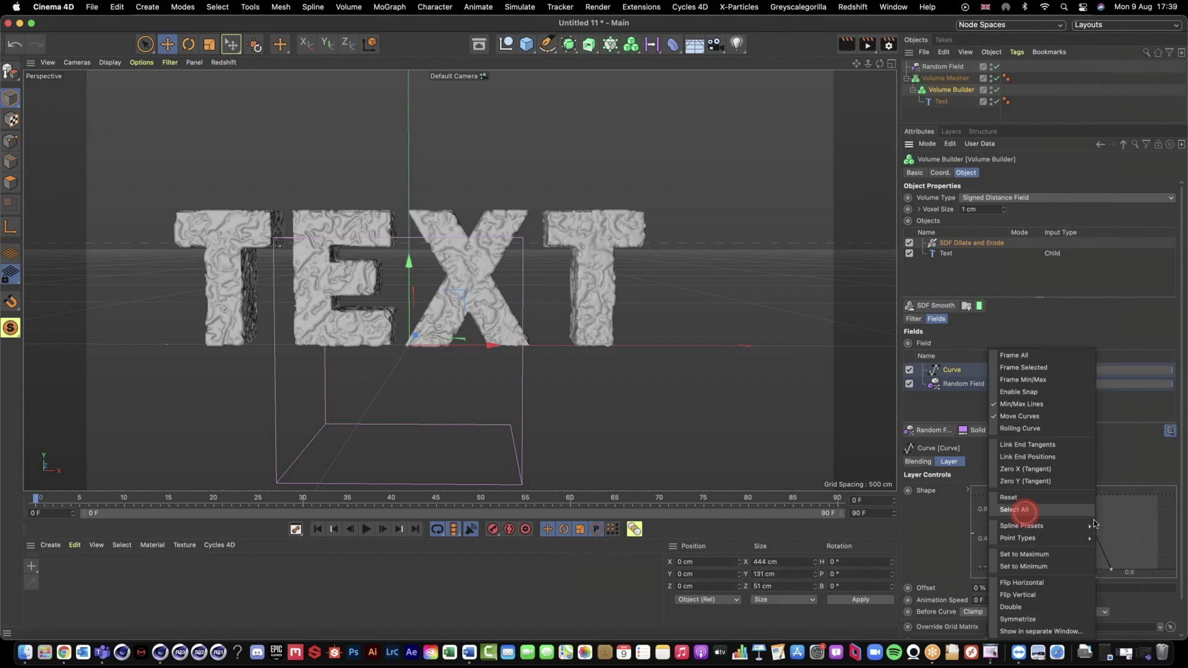
pyautogui.click(1102, 587)
pyautogui.moveTo(1094, 533); pyautogui.dragTo(1130, 532)
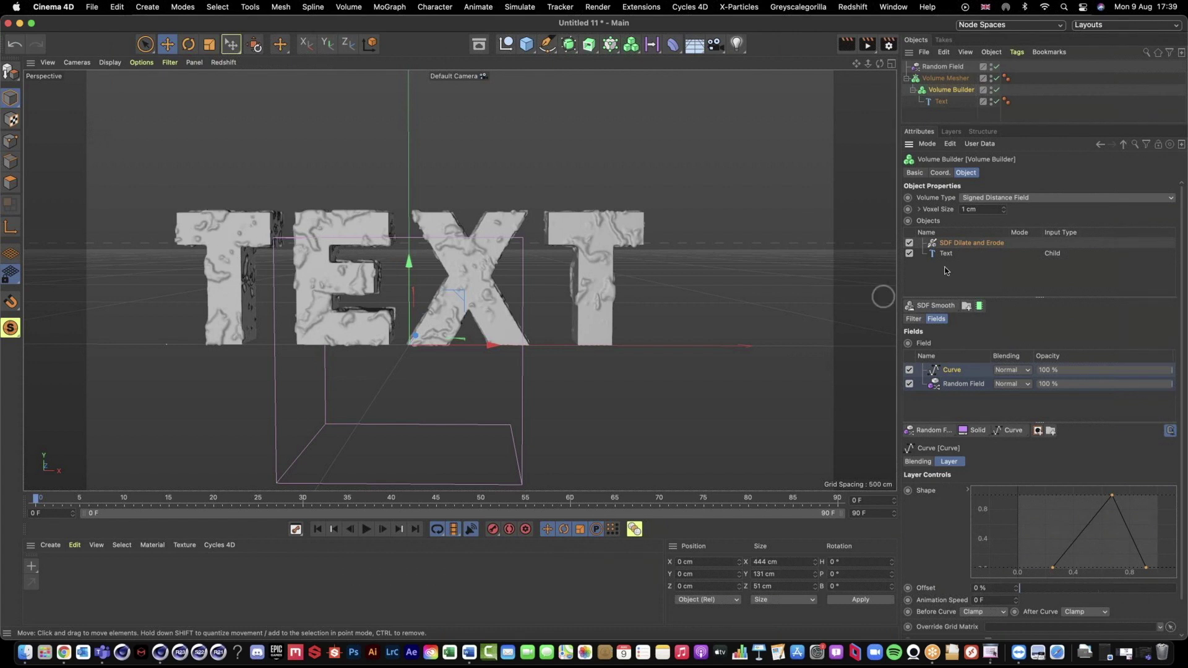
pyautogui.click(909, 370)
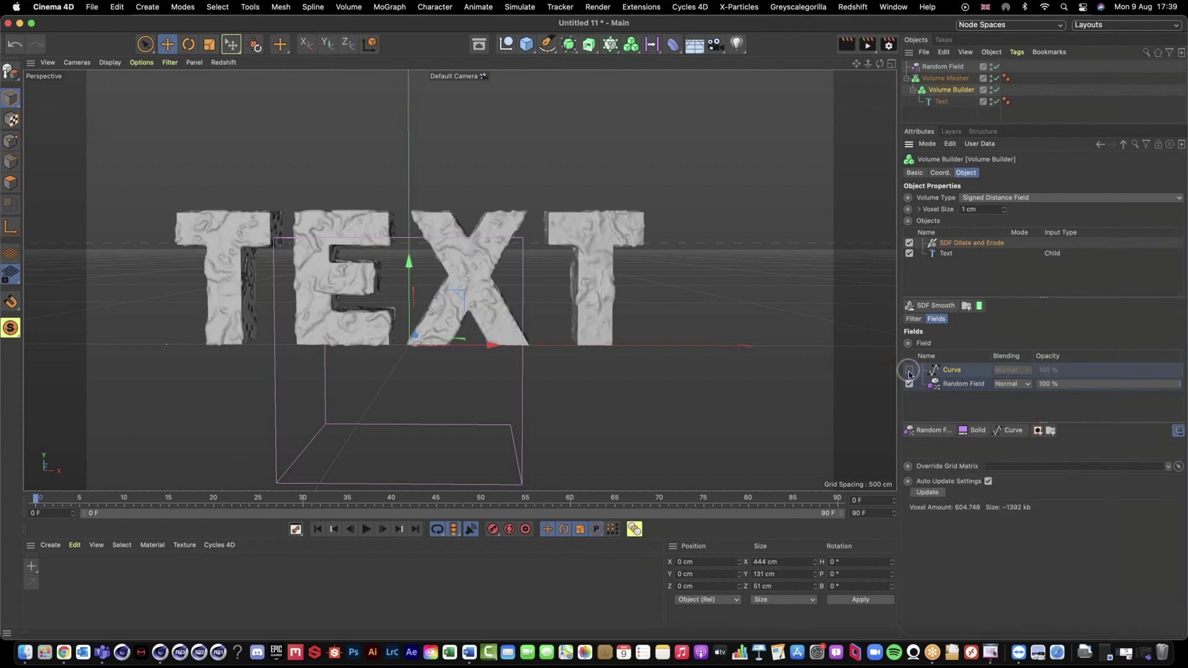
pyautogui.click(909, 372)
pyautogui.click(910, 372)
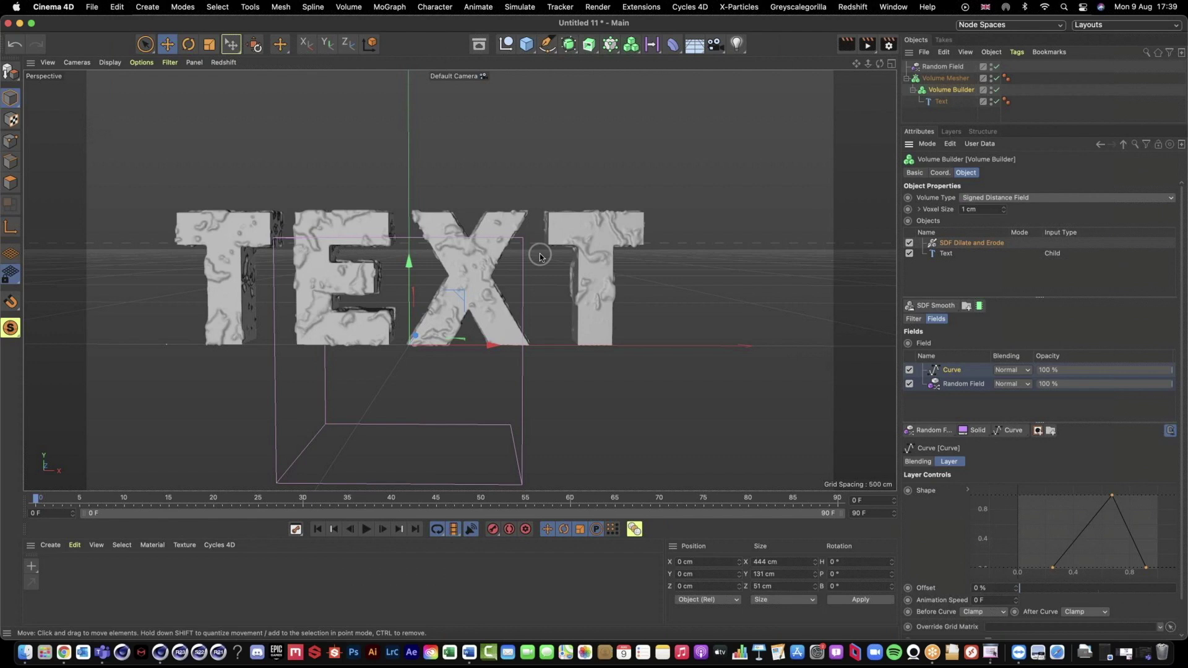
pyautogui.click(971, 244)
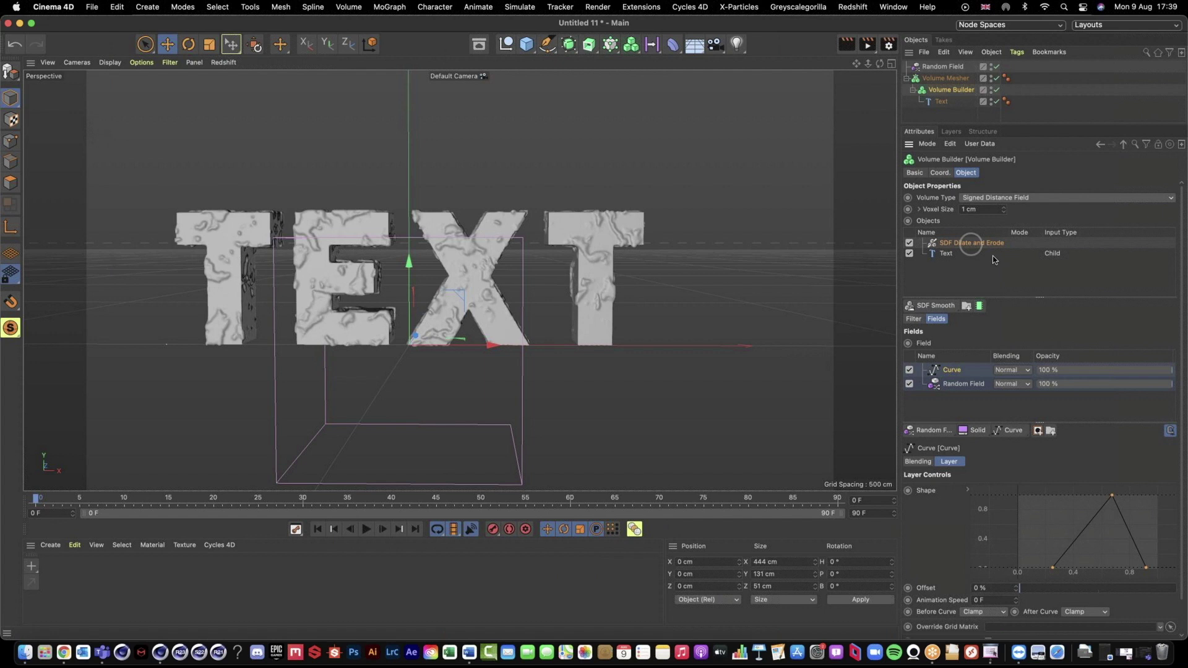
pyautogui.click(926, 254)
pyautogui.click(970, 240)
pyautogui.click(972, 375)
# Step: Add a Linear Field, move it along X across the text, then delete it from the fields
pyautogui.click(934, 432)
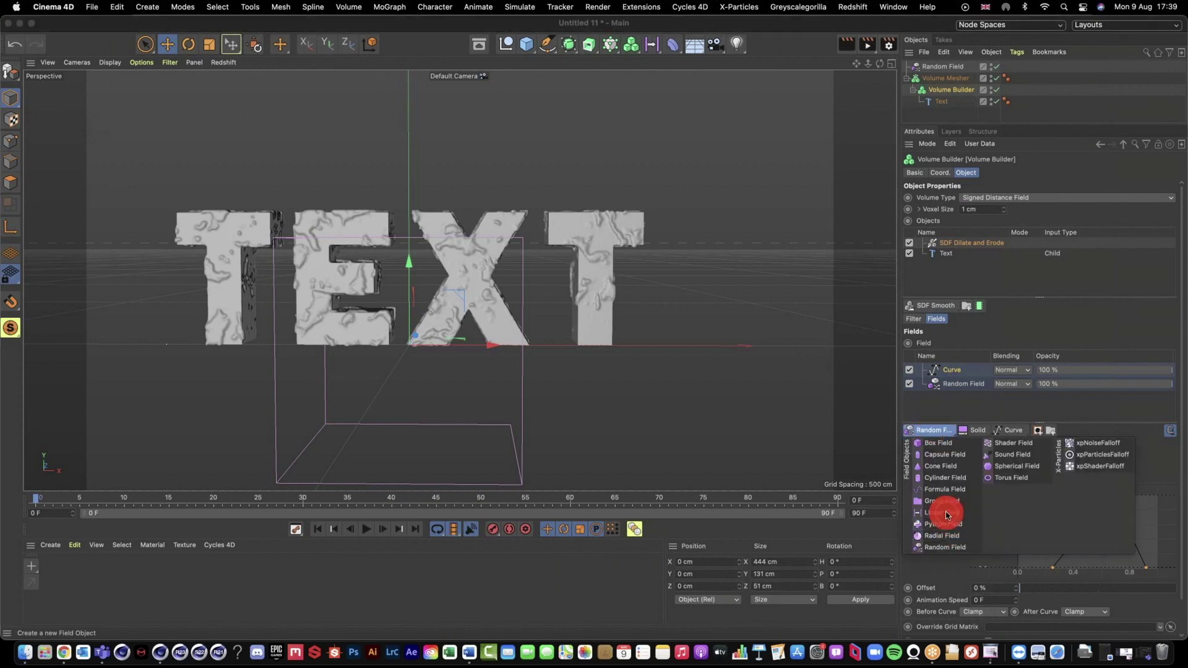
pyautogui.click(947, 502)
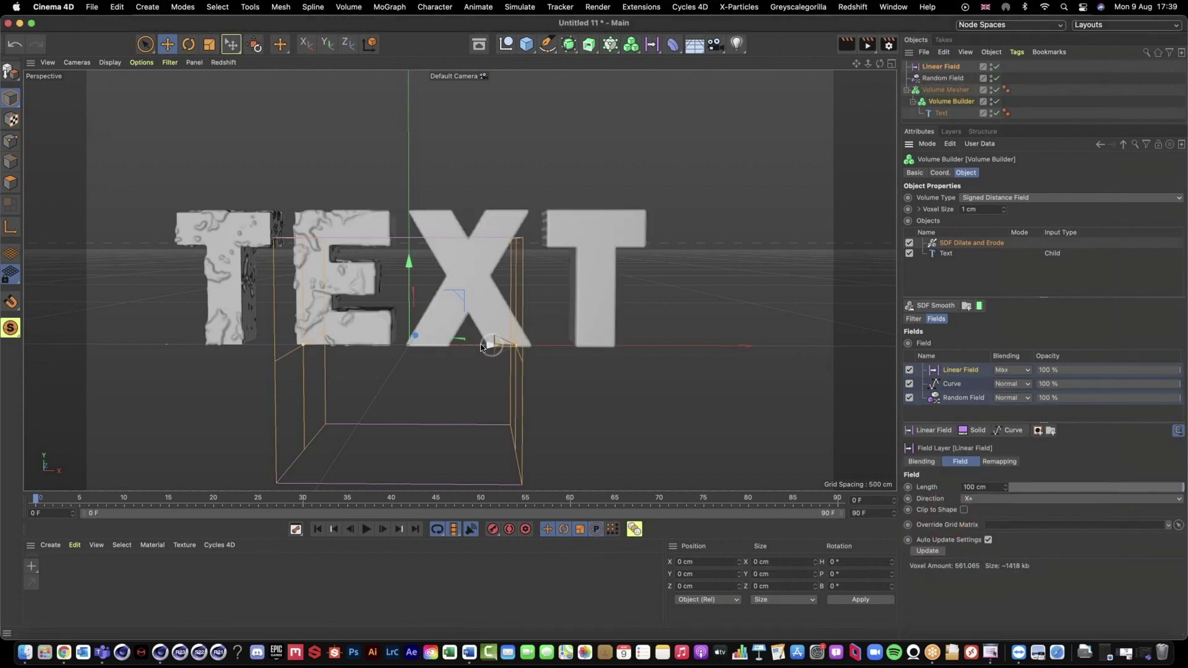
pyautogui.moveTo(486, 345); pyautogui.dragTo(611, 330)
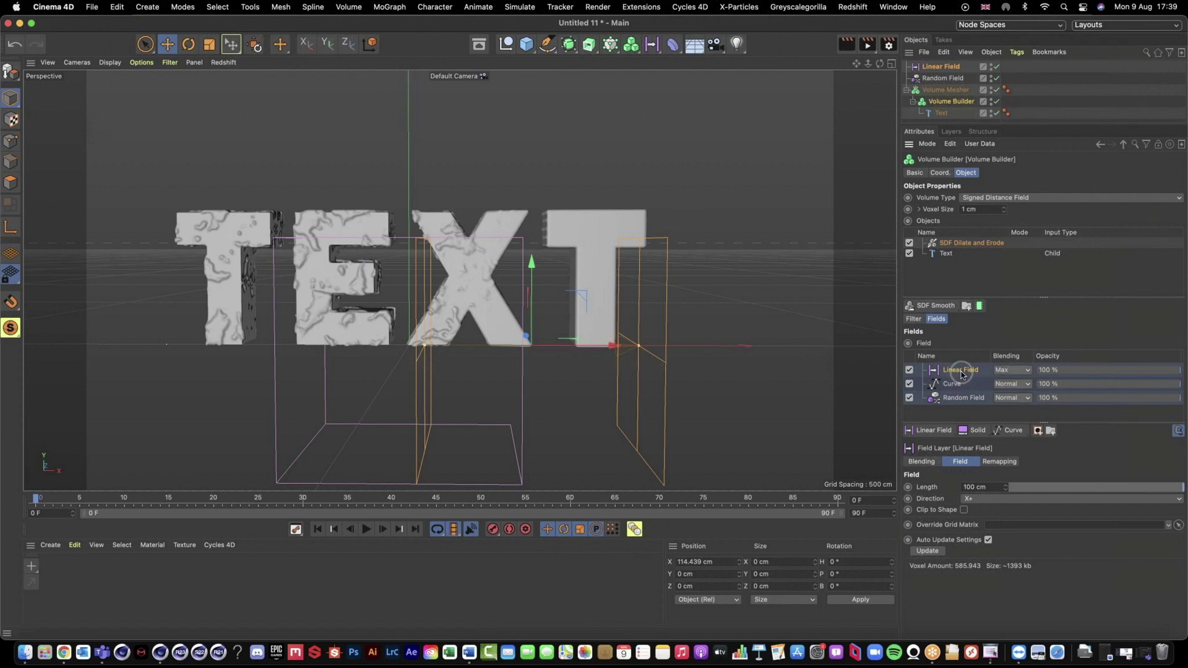
pyautogui.press('Delete')
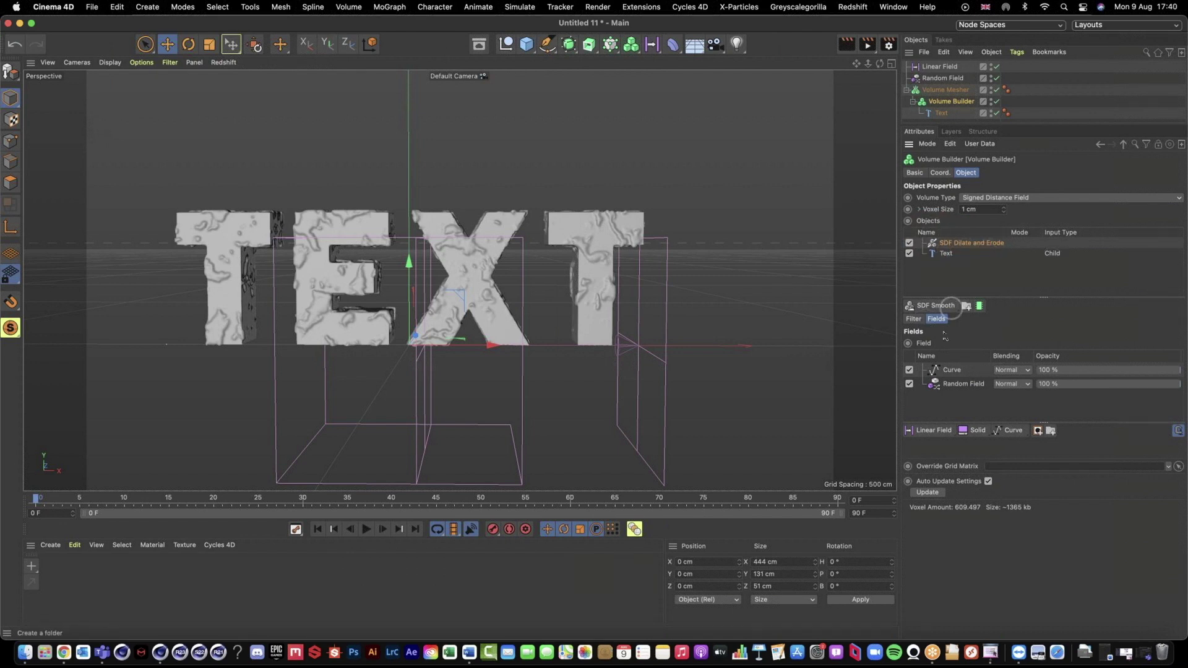
# Step: Enter an Offset of -3 cm in the SDF Smooth filter, then zoom in close on the shrunken letters
pyautogui.click(914, 320)
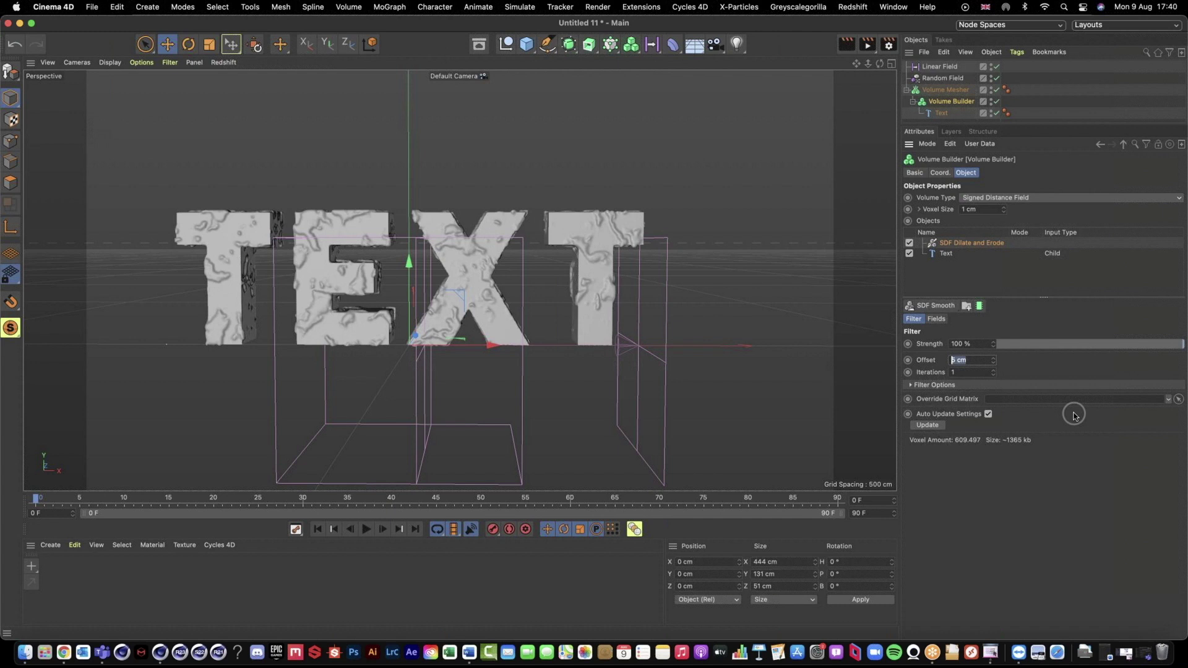
pyautogui.write('-3')
pyautogui.press('Return')
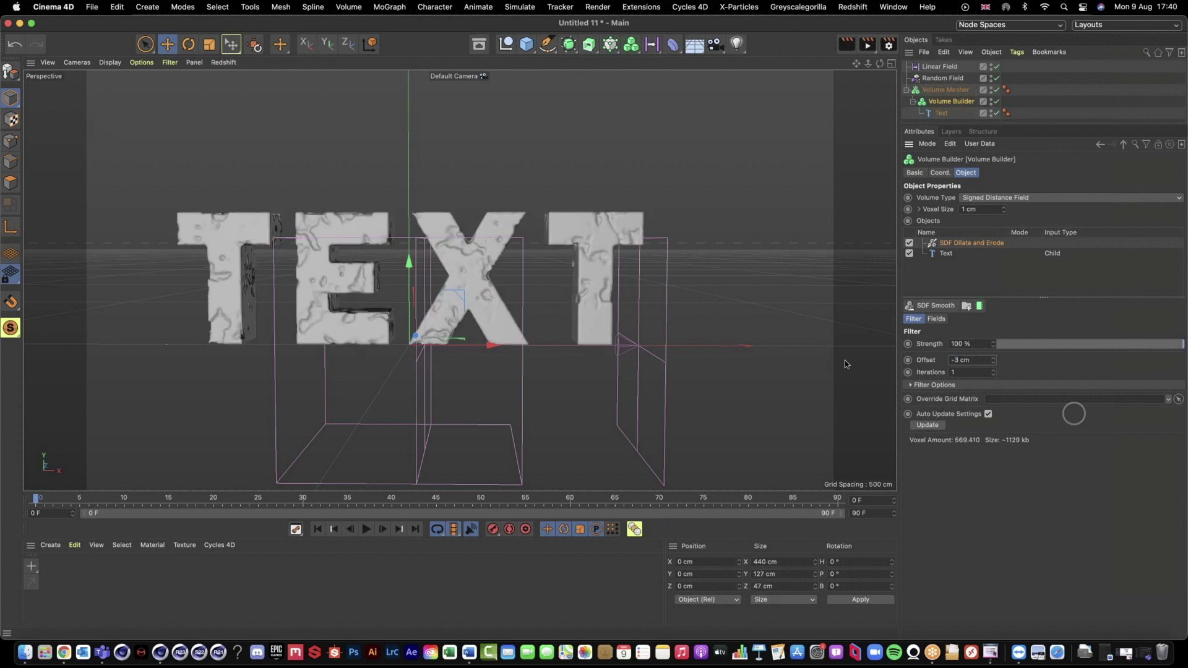
pyautogui.moveTo(615, 262); pyautogui.dragTo(531, 272)
pyautogui.keyDown('alt'); pyautogui.moveTo(478, 286); pyautogui.dragTo(217, 238, button='right'); pyautogui.keyUp('alt')
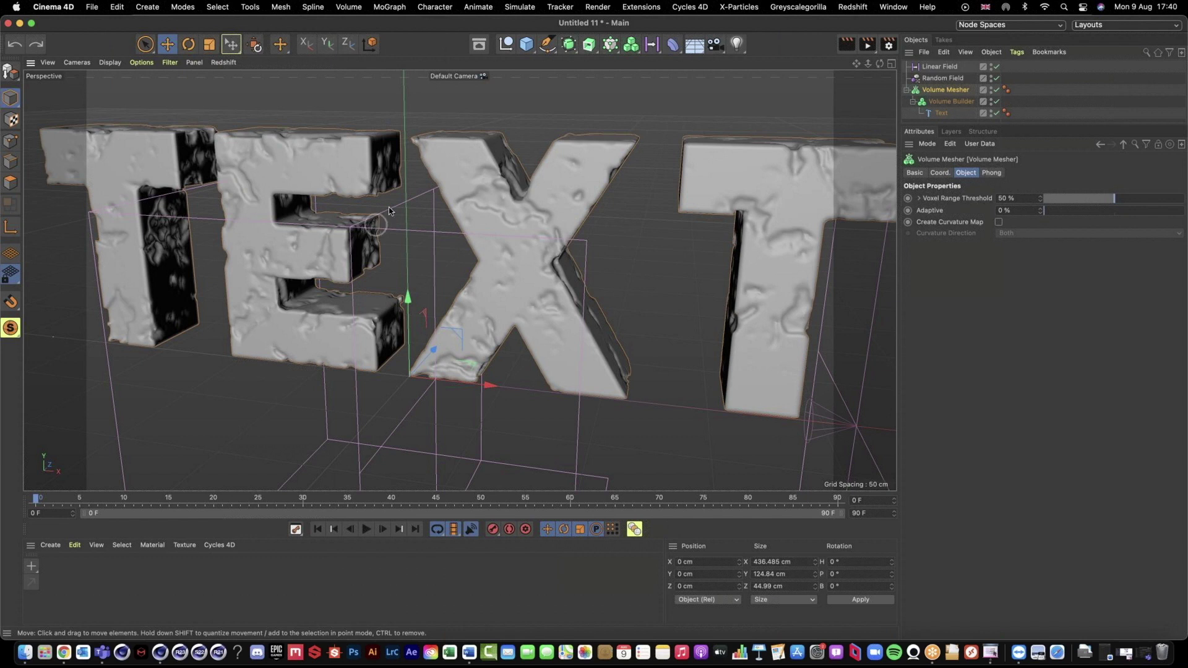
# Step: Frame the TEXT and raise the erosion filter's Iterations to 2
pyautogui.press('h')
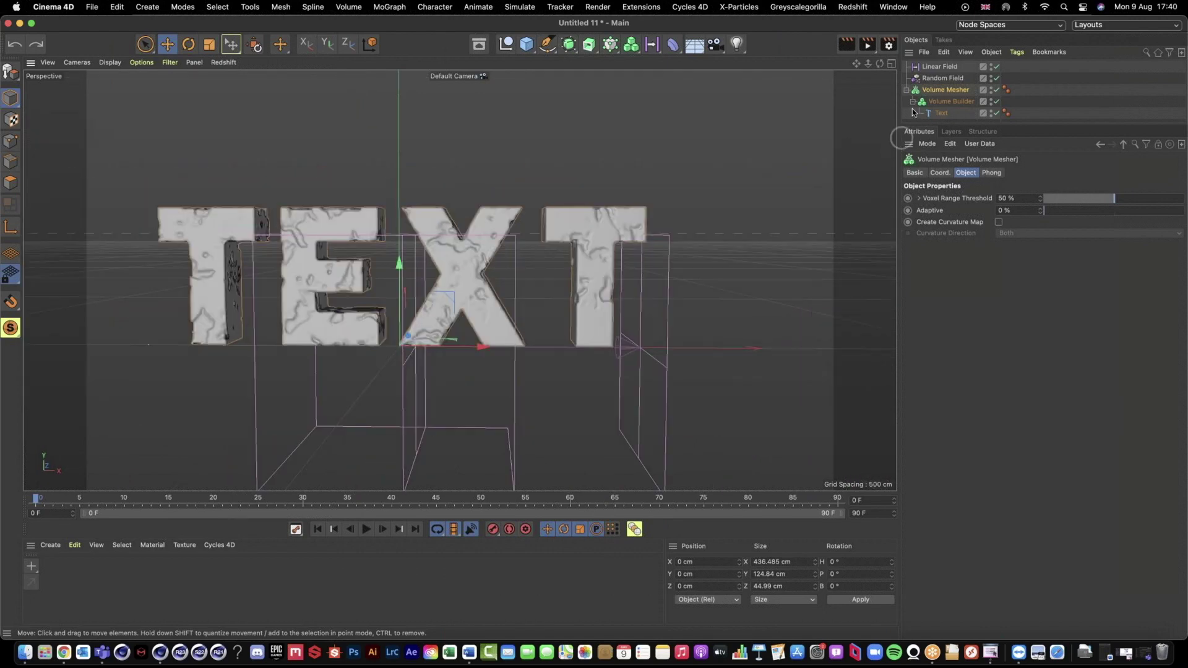
pyautogui.click(922, 102)
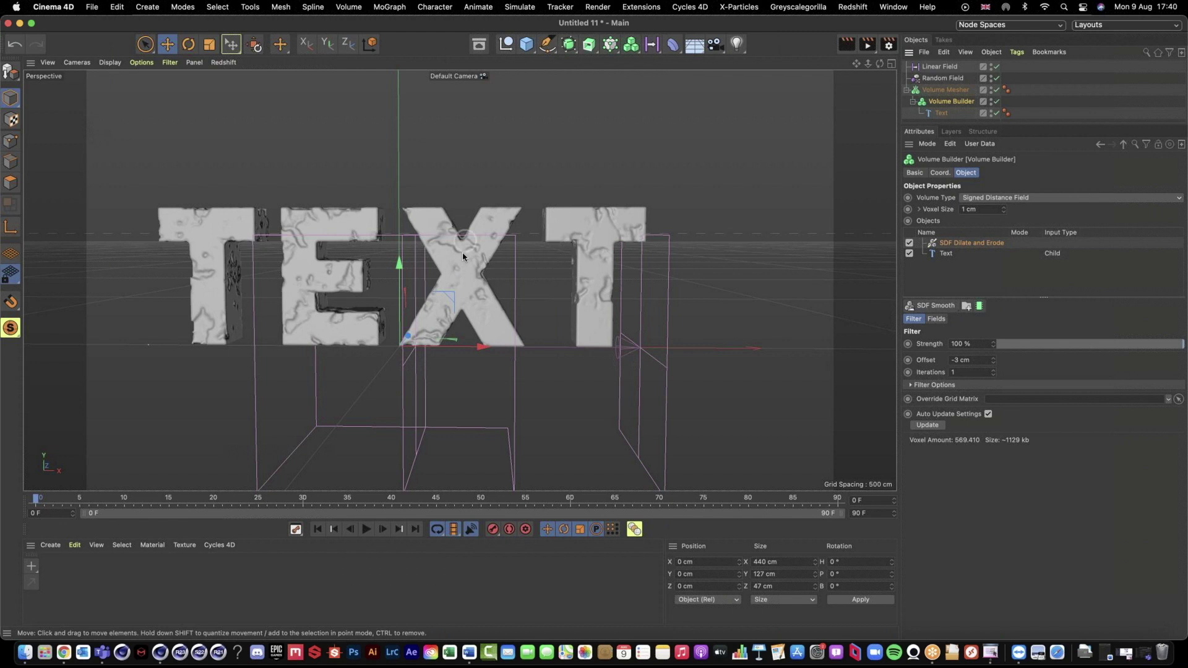
pyautogui.click(993, 372)
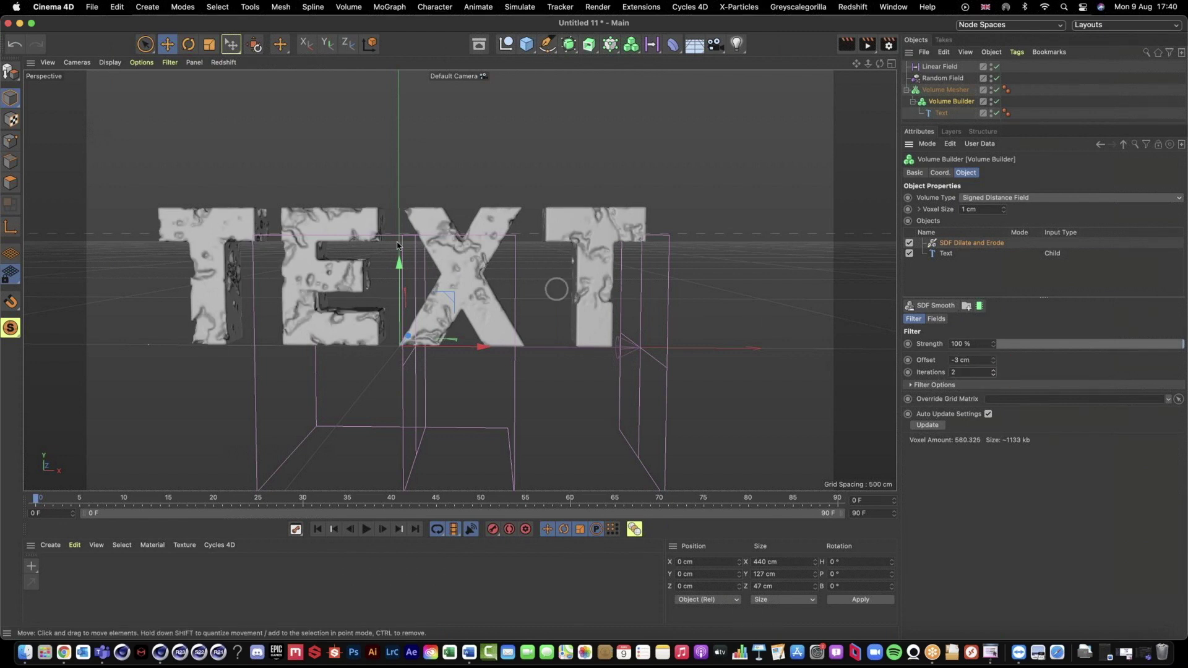
# Step: Set the Volume Builder's Voxel Size to 0.5 cm for finer surface detail
pyautogui.moveTo(426, 251)
pyautogui.keyDown('alt'); pyautogui.mouseDown()
pyautogui.moveTo(445, 260)
pyautogui.moveTo(398, 257)
pyautogui.moveTo(397, 280)
pyautogui.mouseUp(); pyautogui.keyUp('alt')
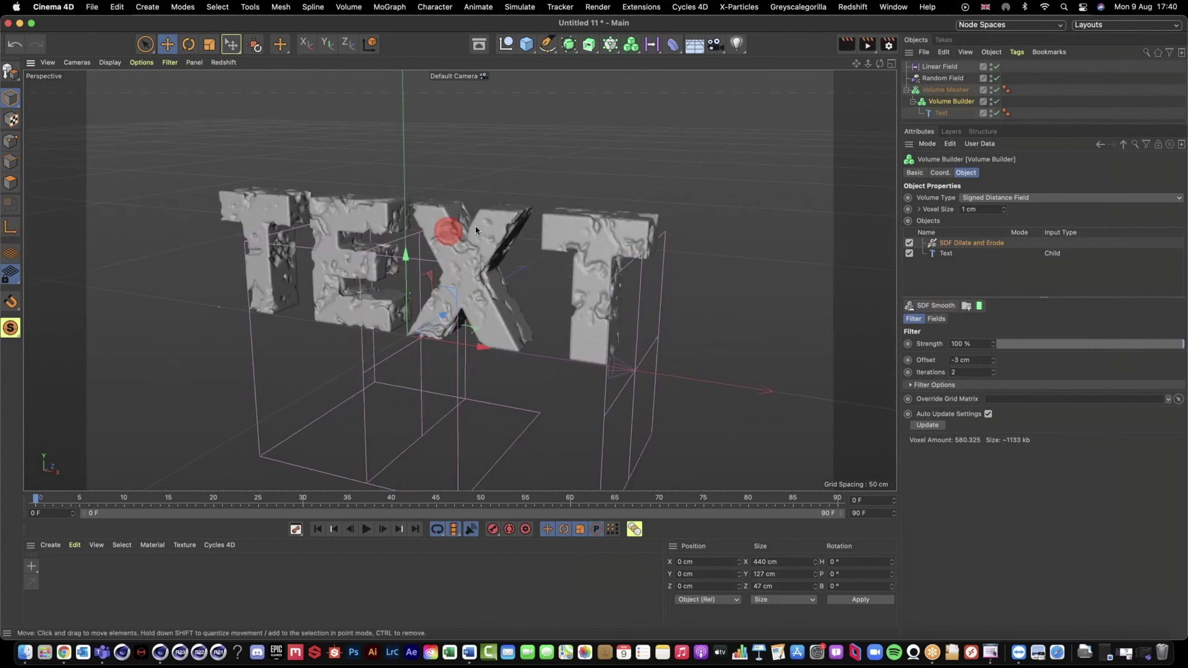
pyautogui.keyDown('alt'); pyautogui.moveTo(432, 231); pyautogui.dragTo(585, 218, button='right'); pyautogui.keyUp('alt')
pyautogui.keyDown('alt'); pyautogui.moveTo(585, 217); pyautogui.dragTo(491, 297); pyautogui.keyUp('alt')
pyautogui.scroll(-5, 498, 296)
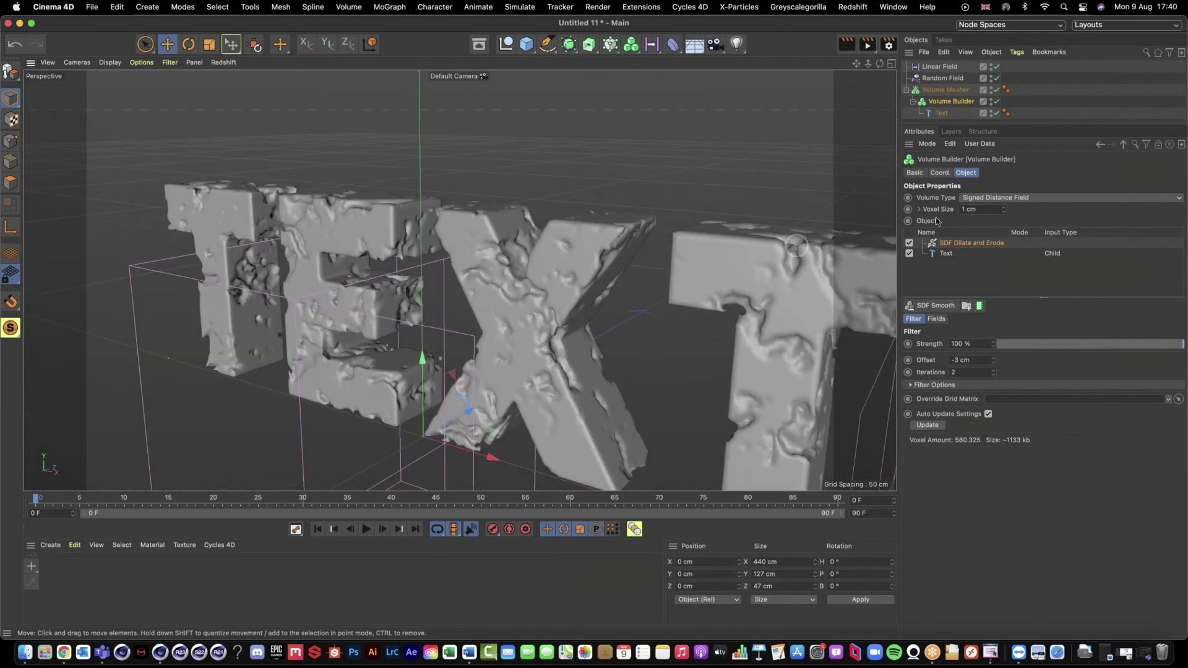
pyautogui.click(981, 209)
pyautogui.write('.5')
pyautogui.press('Return')
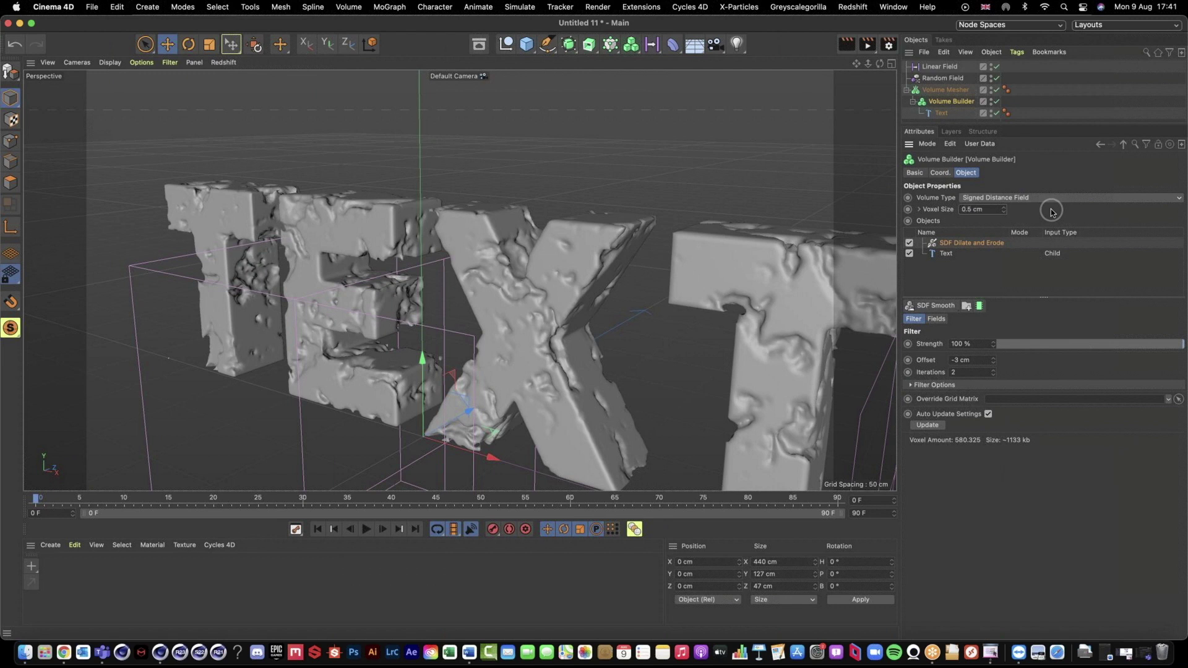